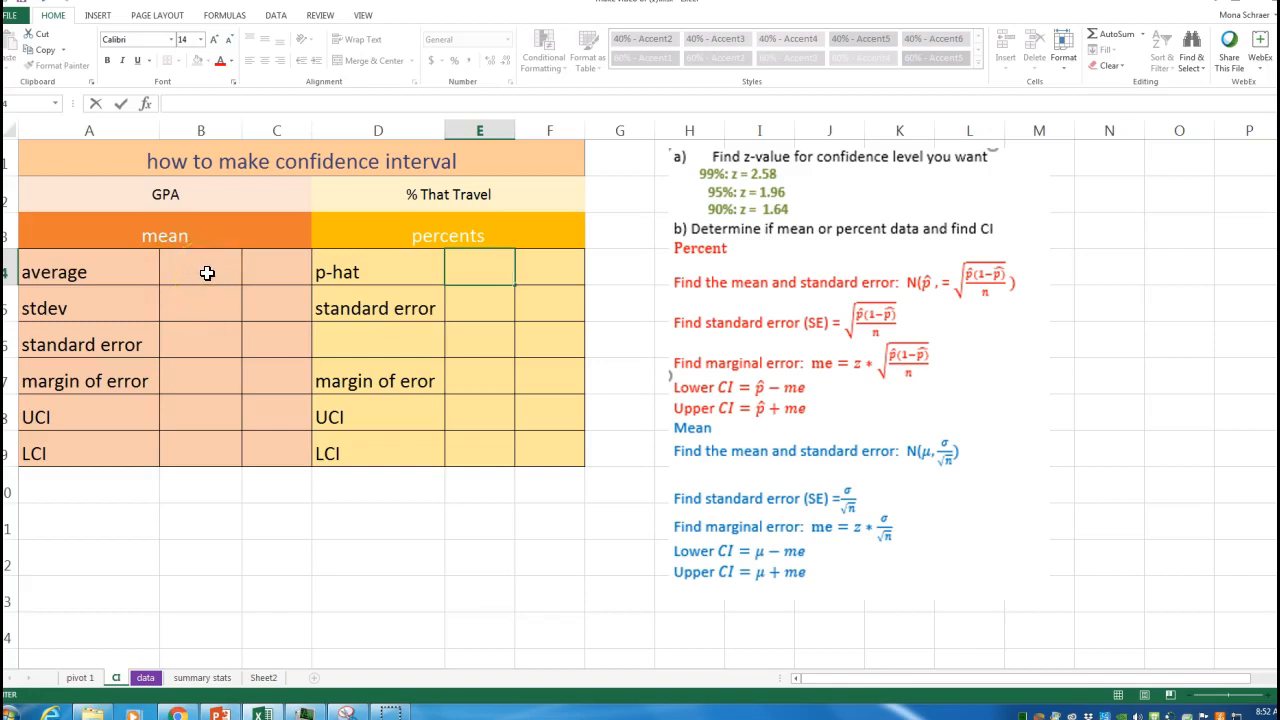
# Step: Sort the survey data sheet by gender from A to Z using the gender column filter
pyautogui.click(207, 273)
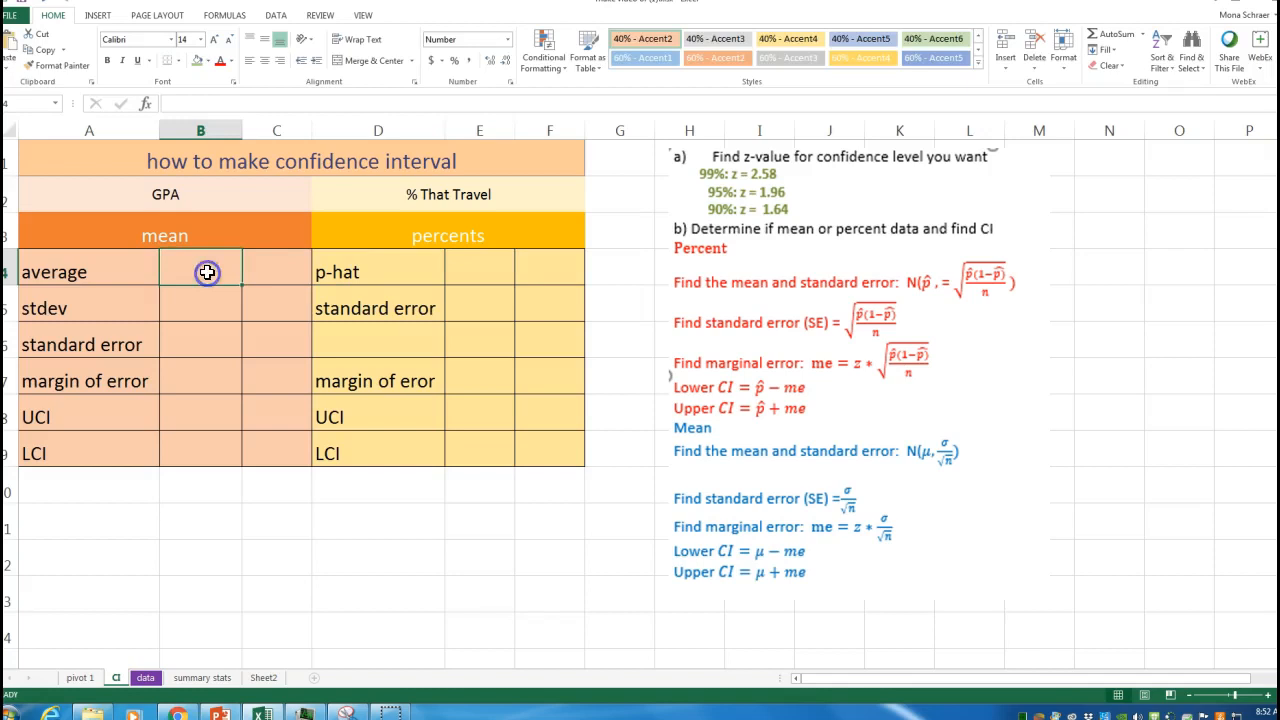
pyautogui.click(146, 680)
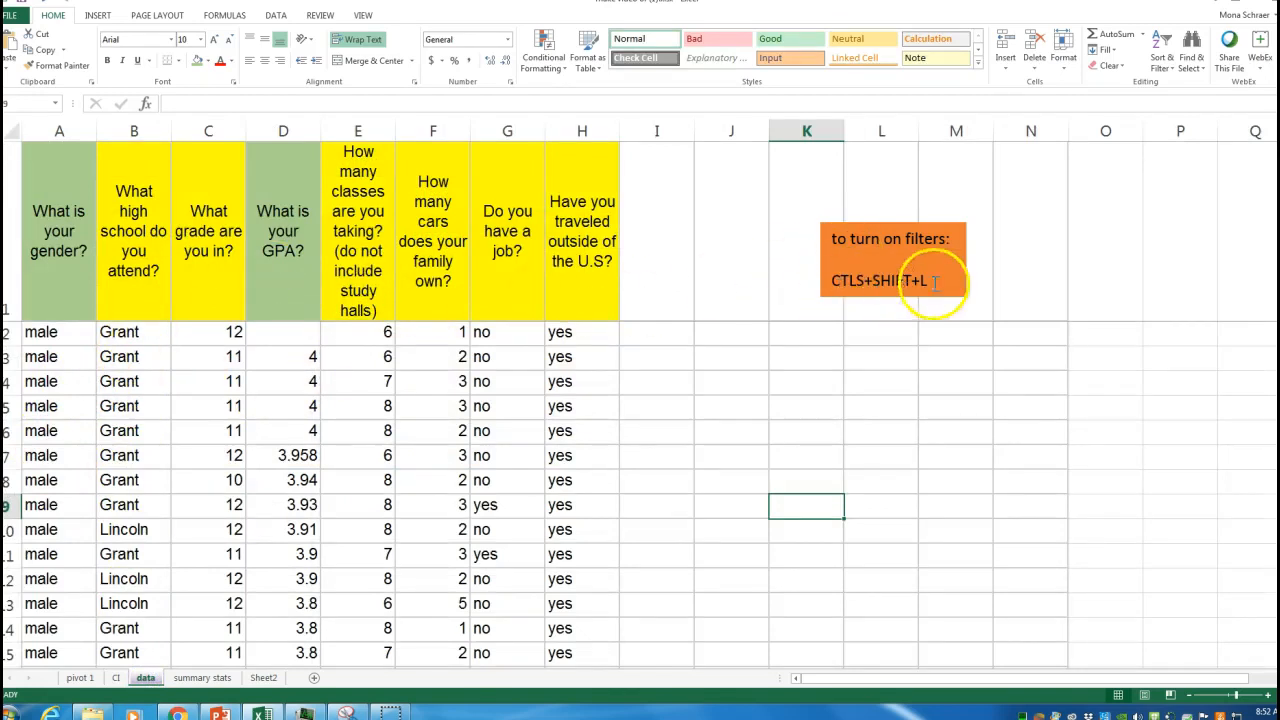
pyautogui.click(312, 326)
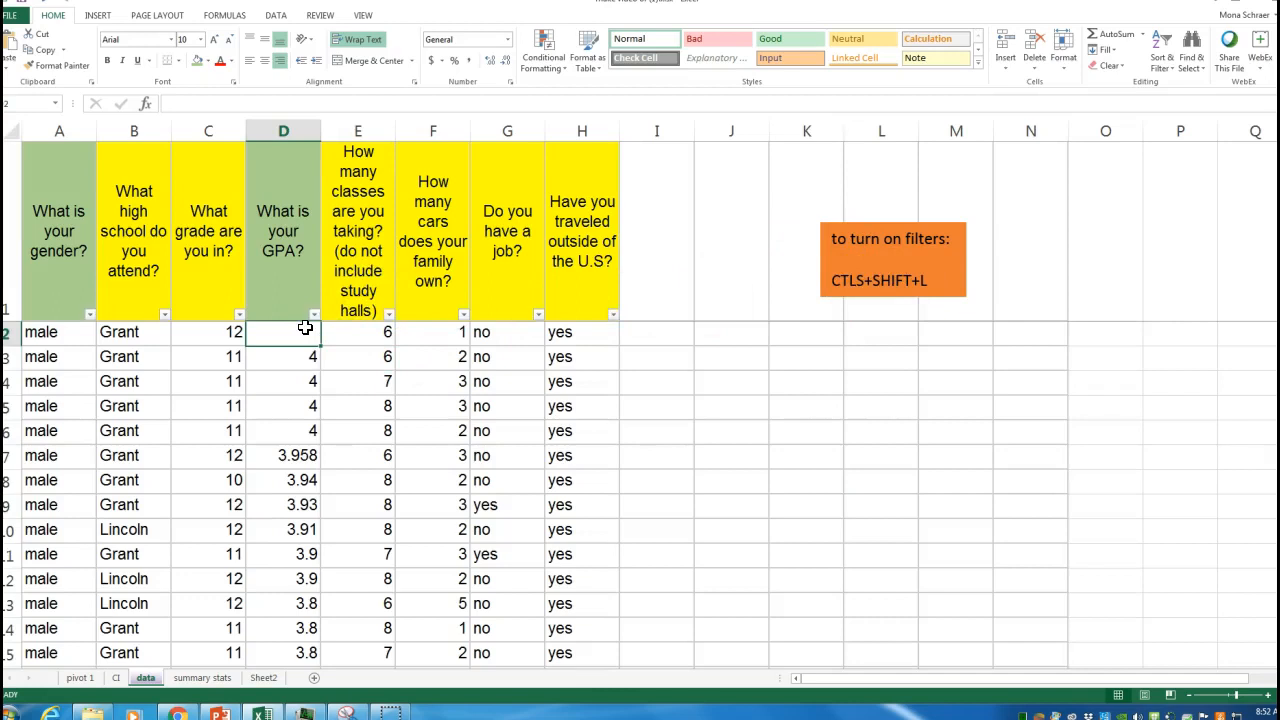
pyautogui.click(90, 316)
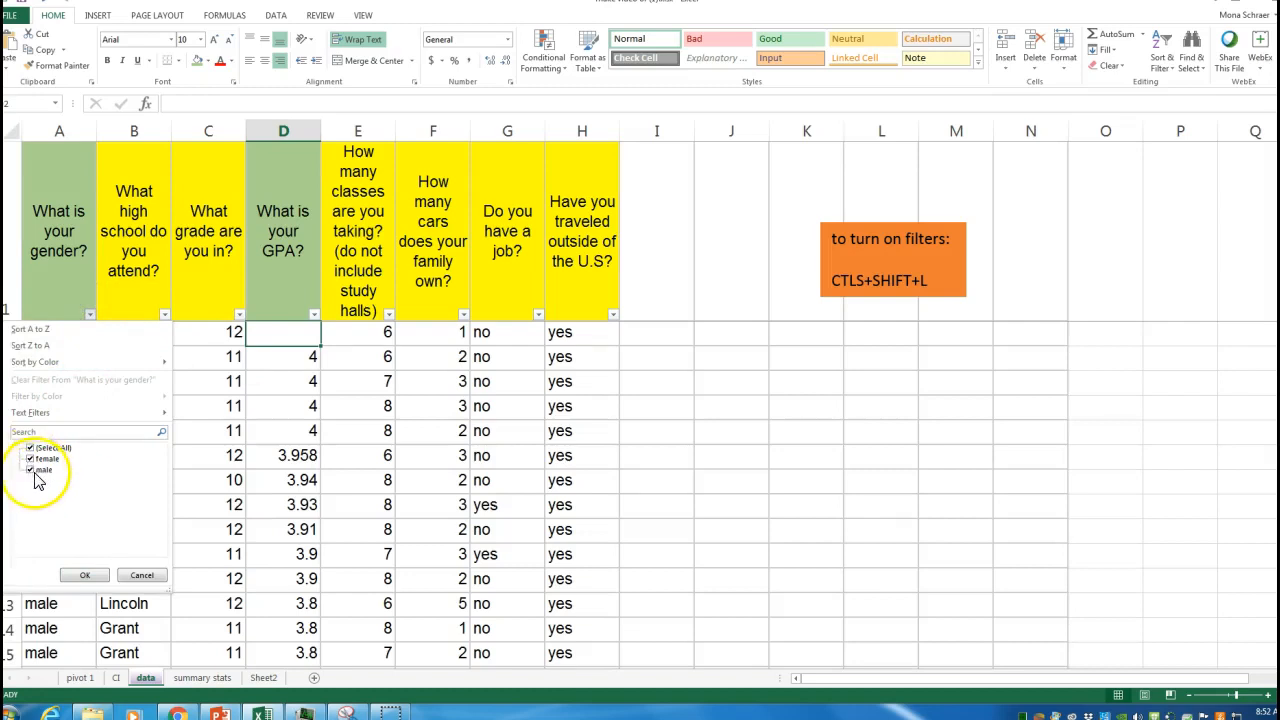
pyautogui.click(38, 330)
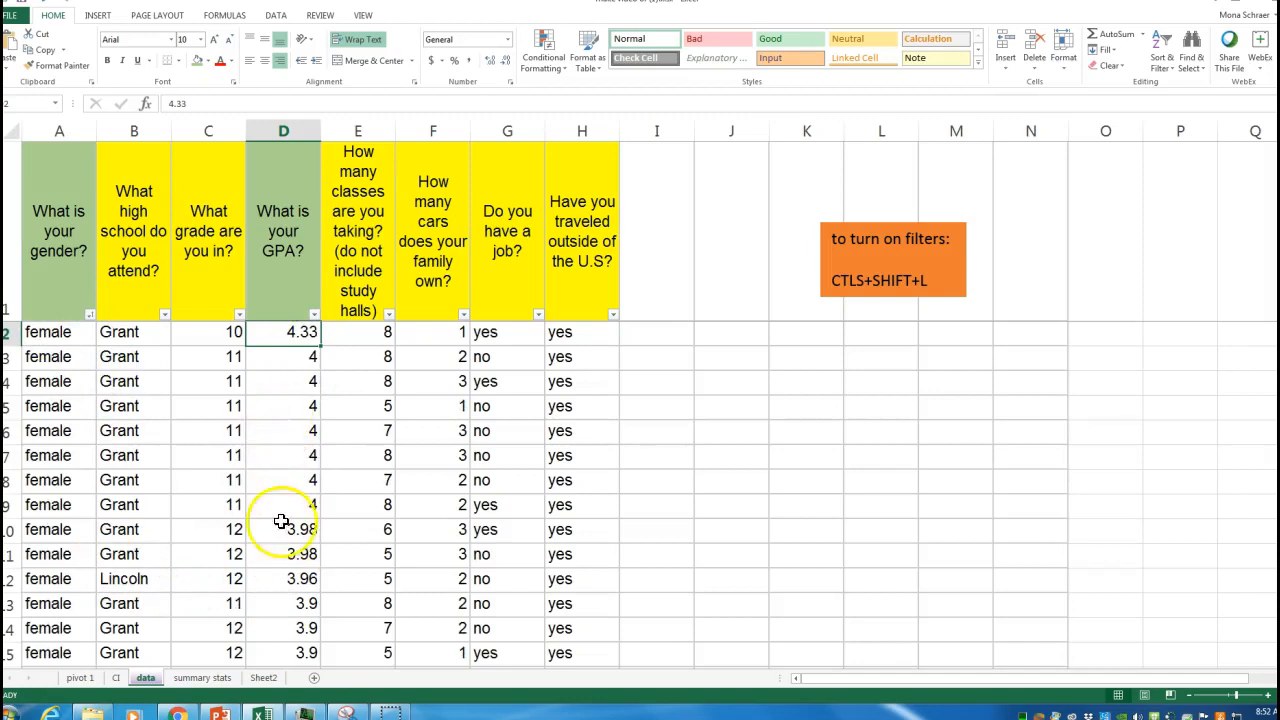
# Step: On the CI sheet, enter the average of the female GPAs as =AVERAGE(data!D2:D66) in the average cell
pyautogui.click(117, 679)
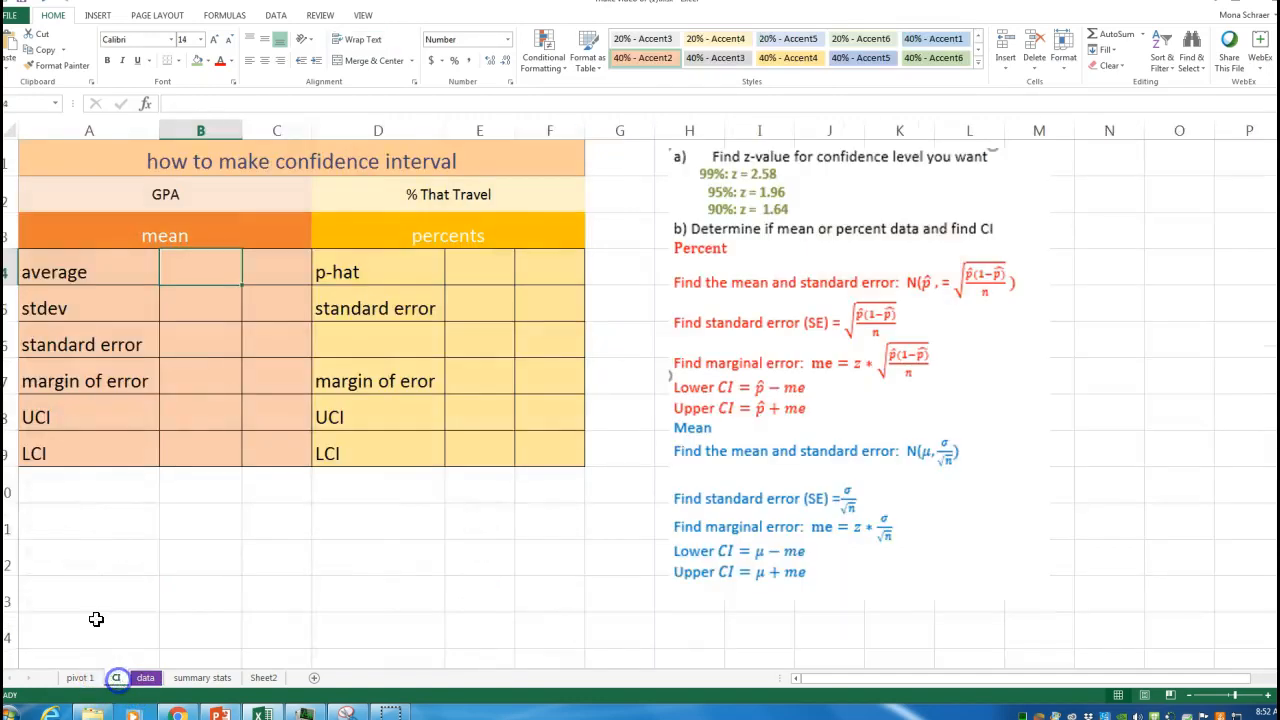
pyautogui.write('=aver')
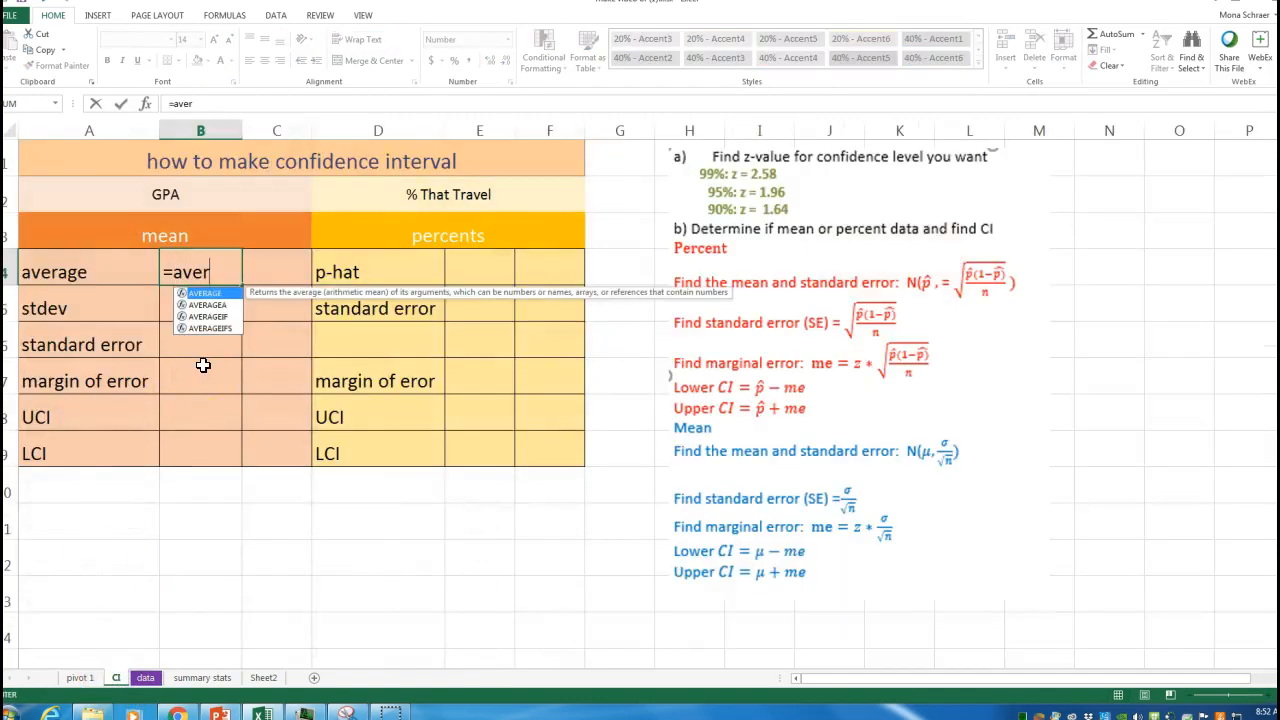
pyautogui.doubleClick(206, 292)
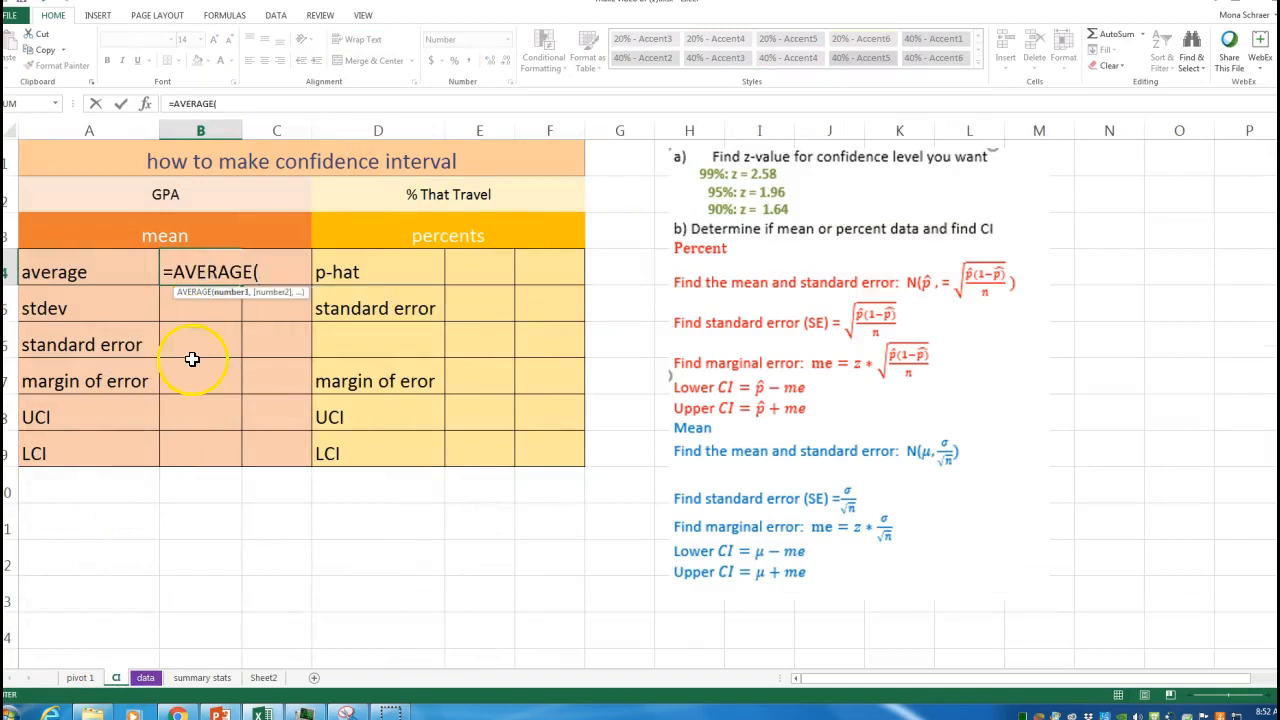
pyautogui.click(143, 678)
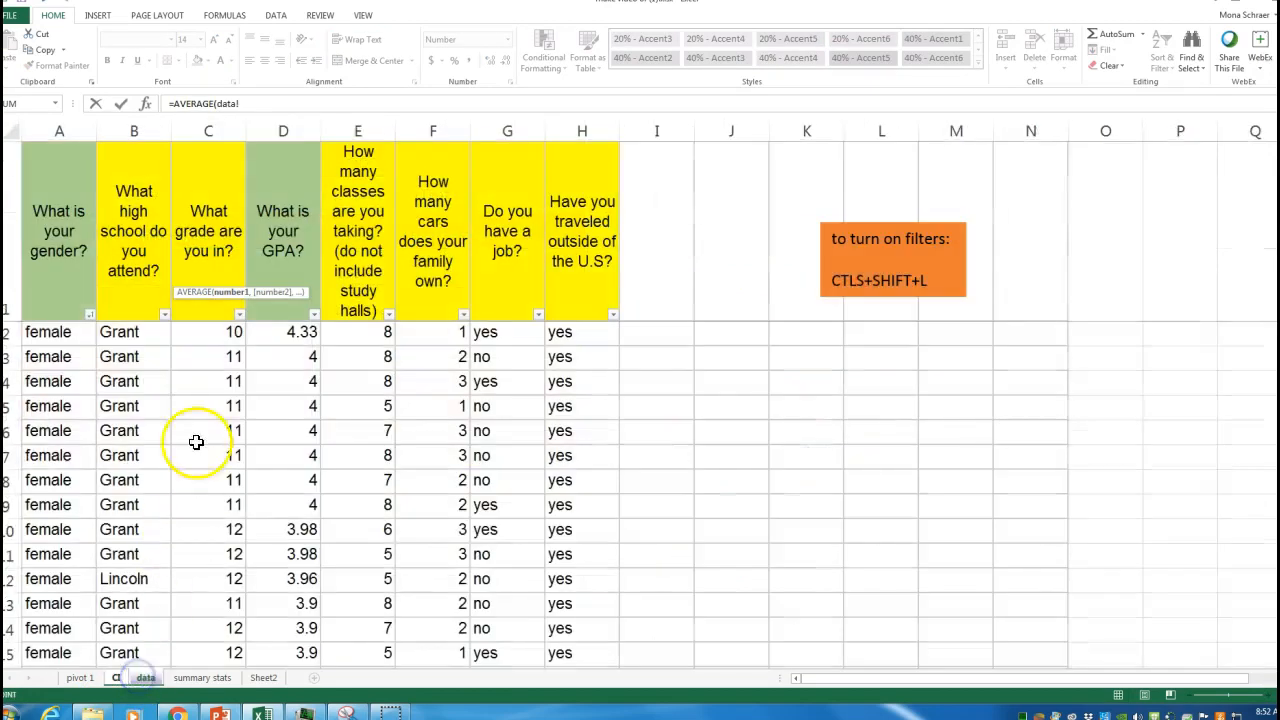
pyautogui.moveTo(289, 331); pyautogui.dragTo(287, 505)
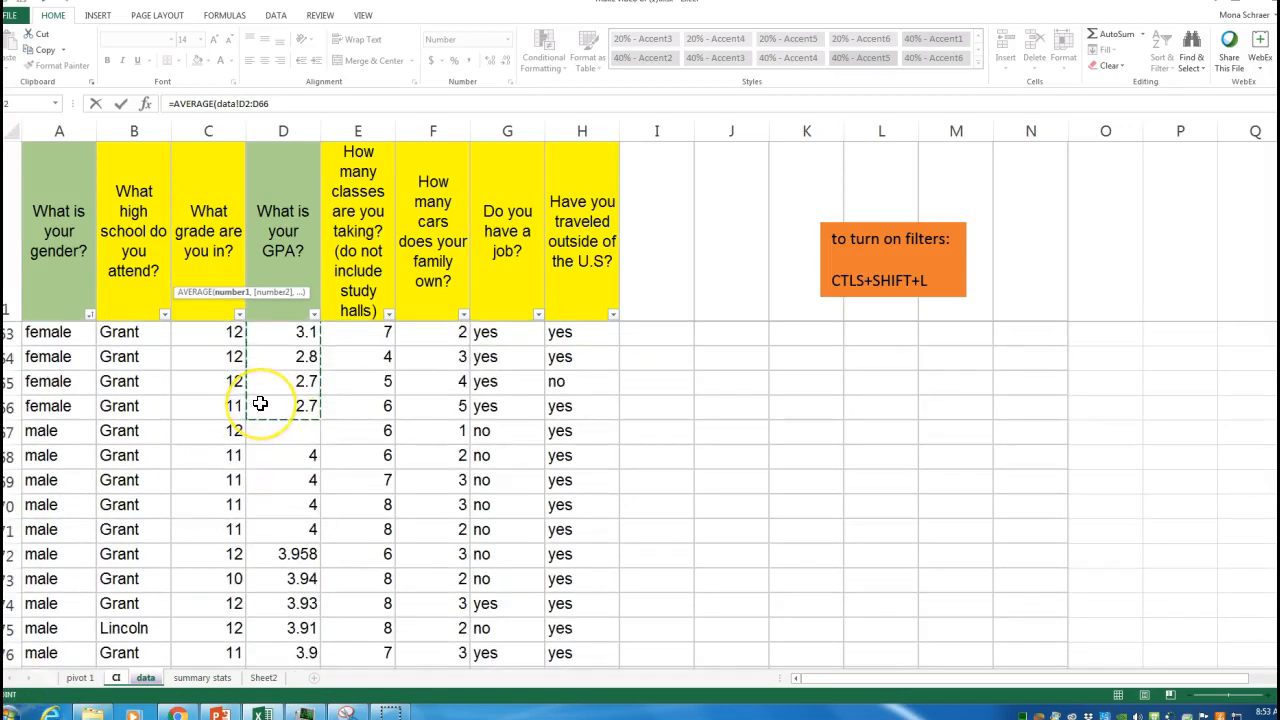
pyautogui.press('Return')
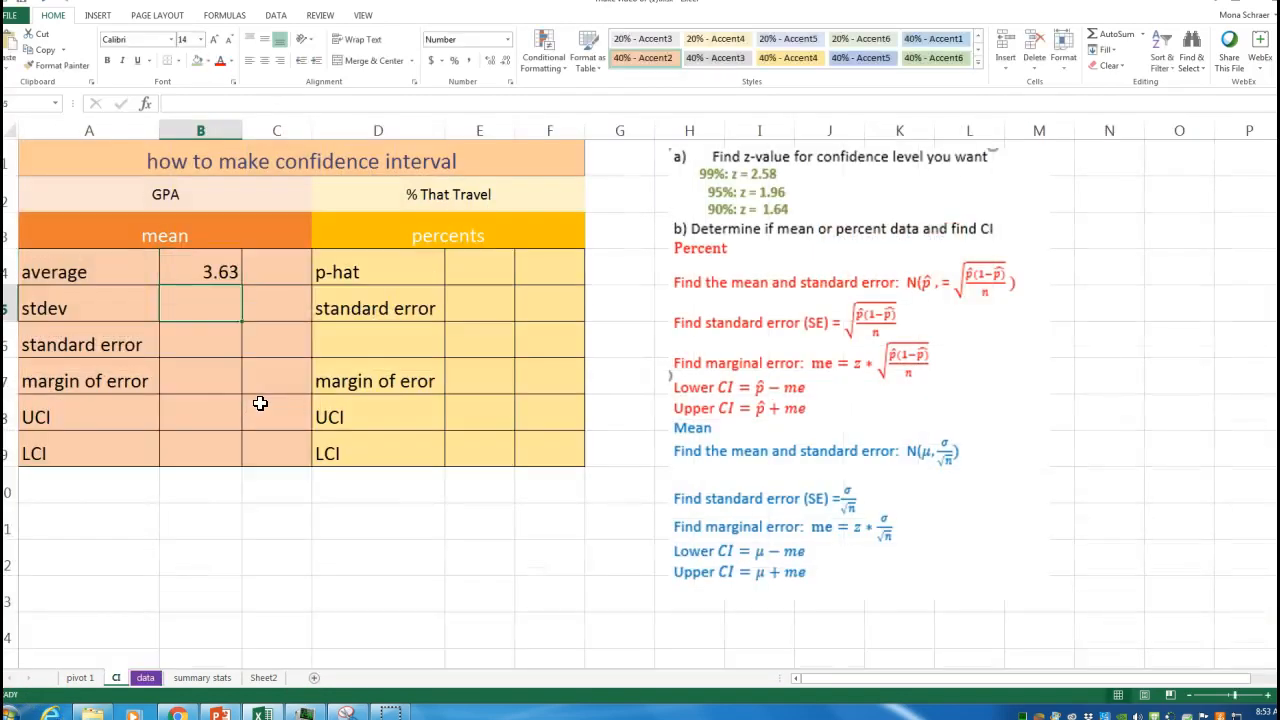
pyautogui.click(207, 273)
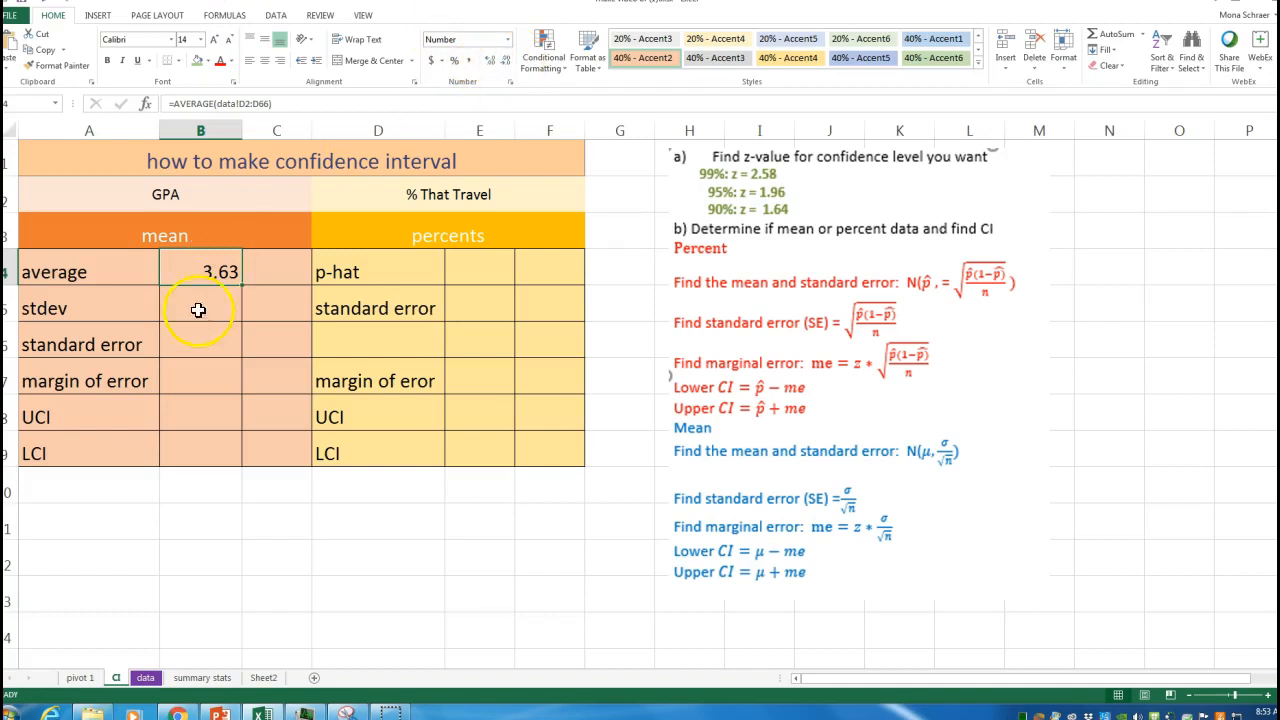
# Step: Enter the standard deviation of the female GPAs as =STDEV.S(data!D2:D66) in the stdev cell
pyautogui.click(217, 305)
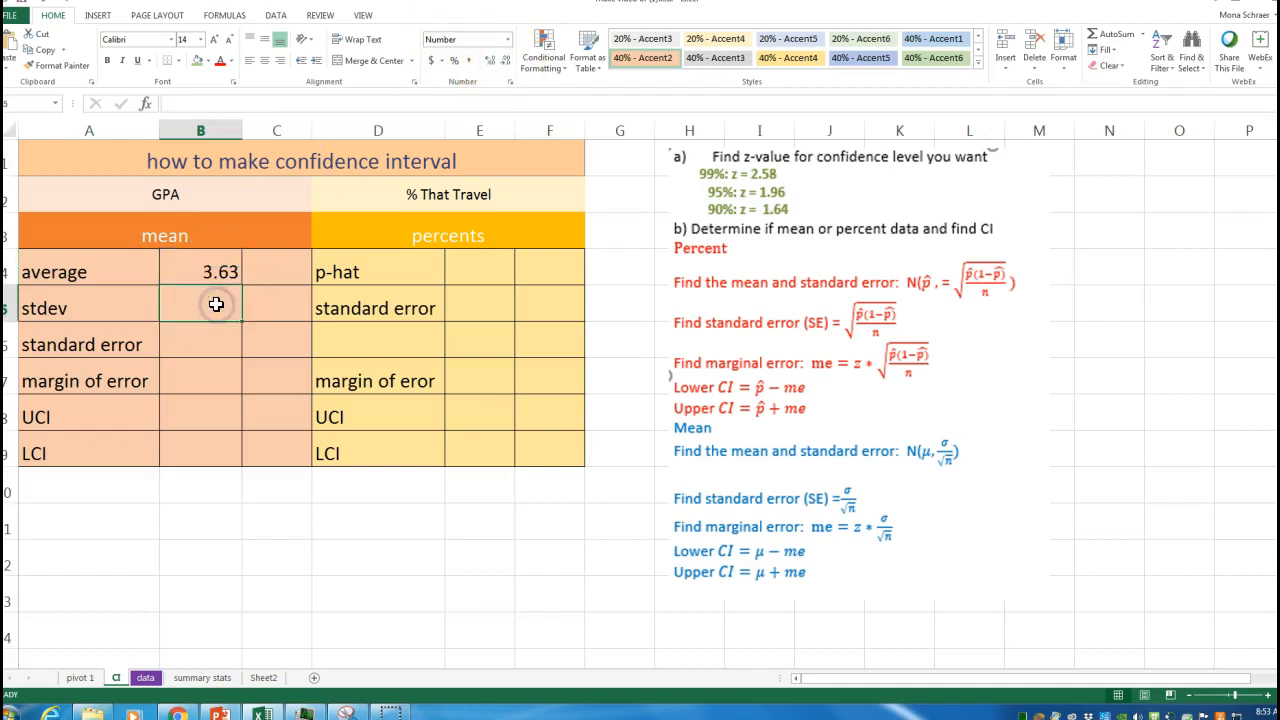
pyautogui.write('=std')
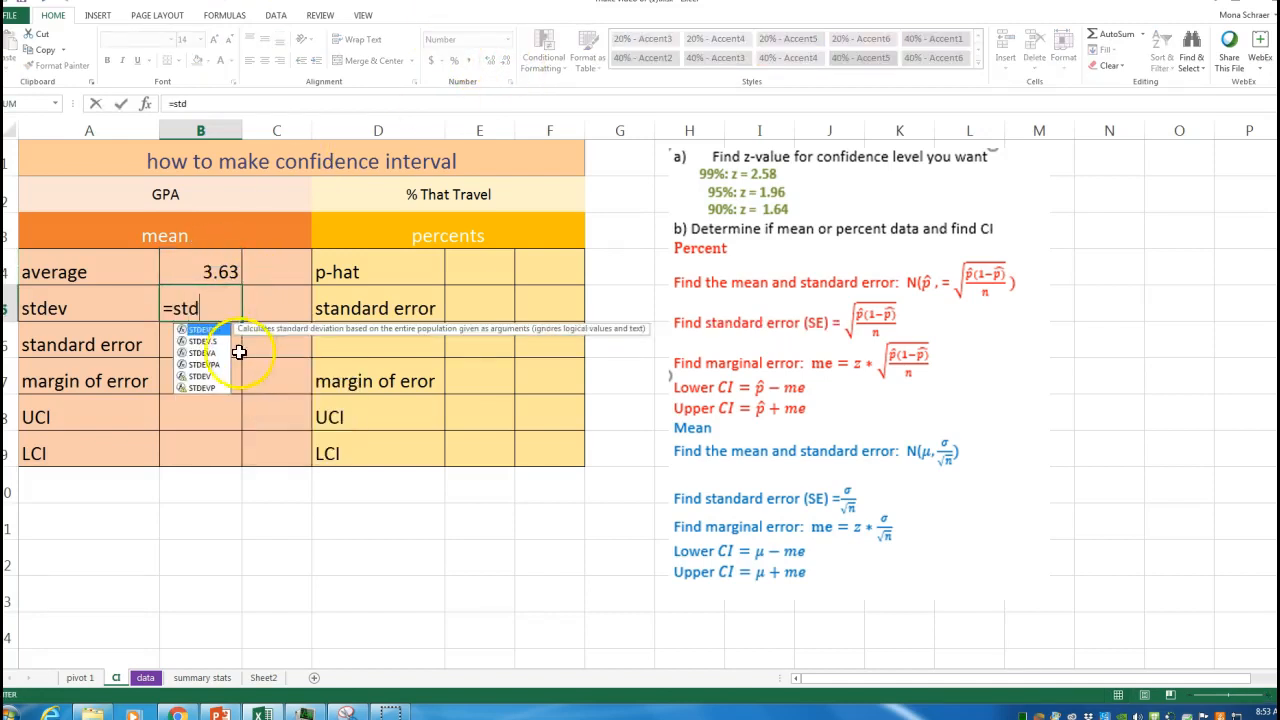
pyautogui.doubleClick(212, 343)
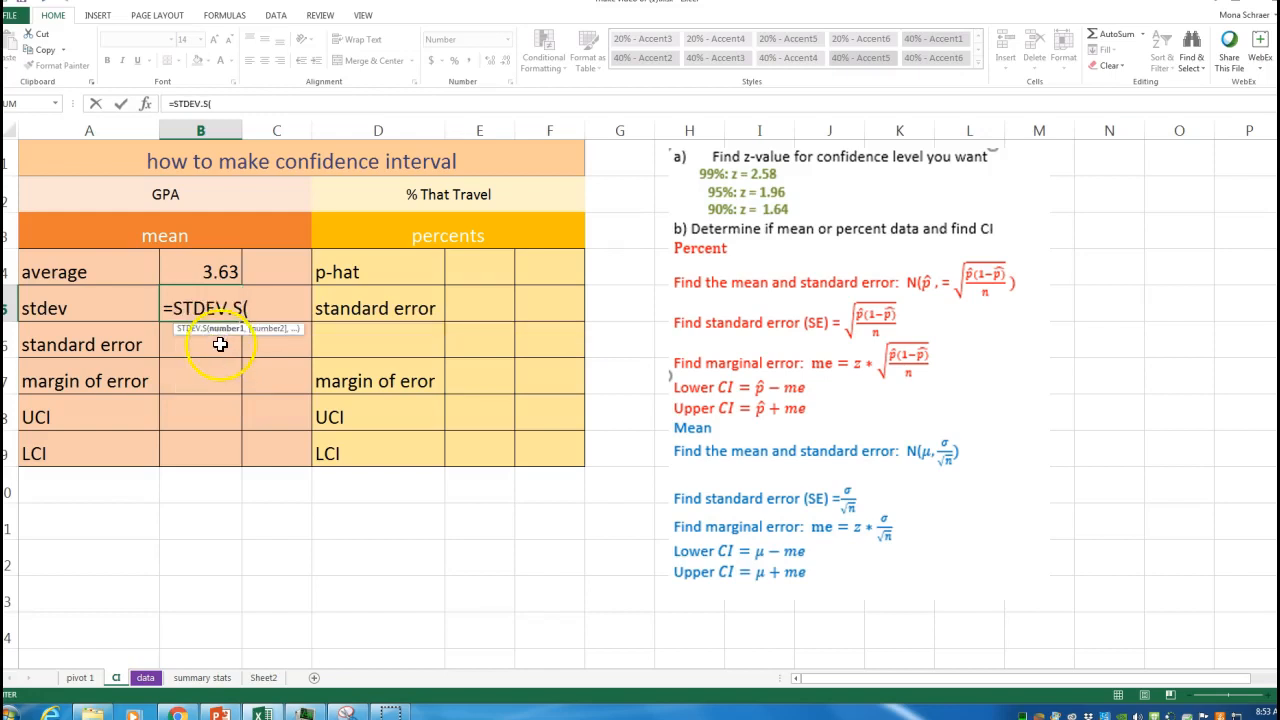
pyautogui.click(145, 677)
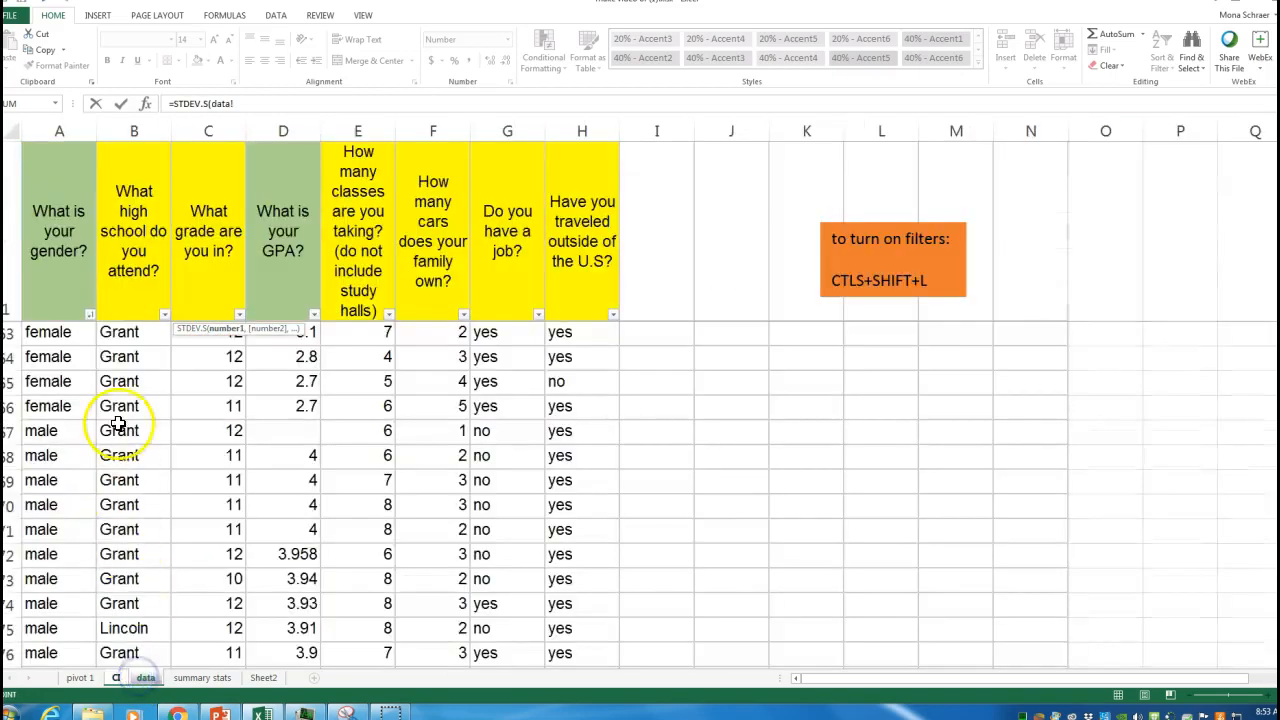
pyautogui.click(314, 335)
pyautogui.moveTo(314, 335); pyautogui.dragTo(302, 634)
pyautogui.click(36, 683)
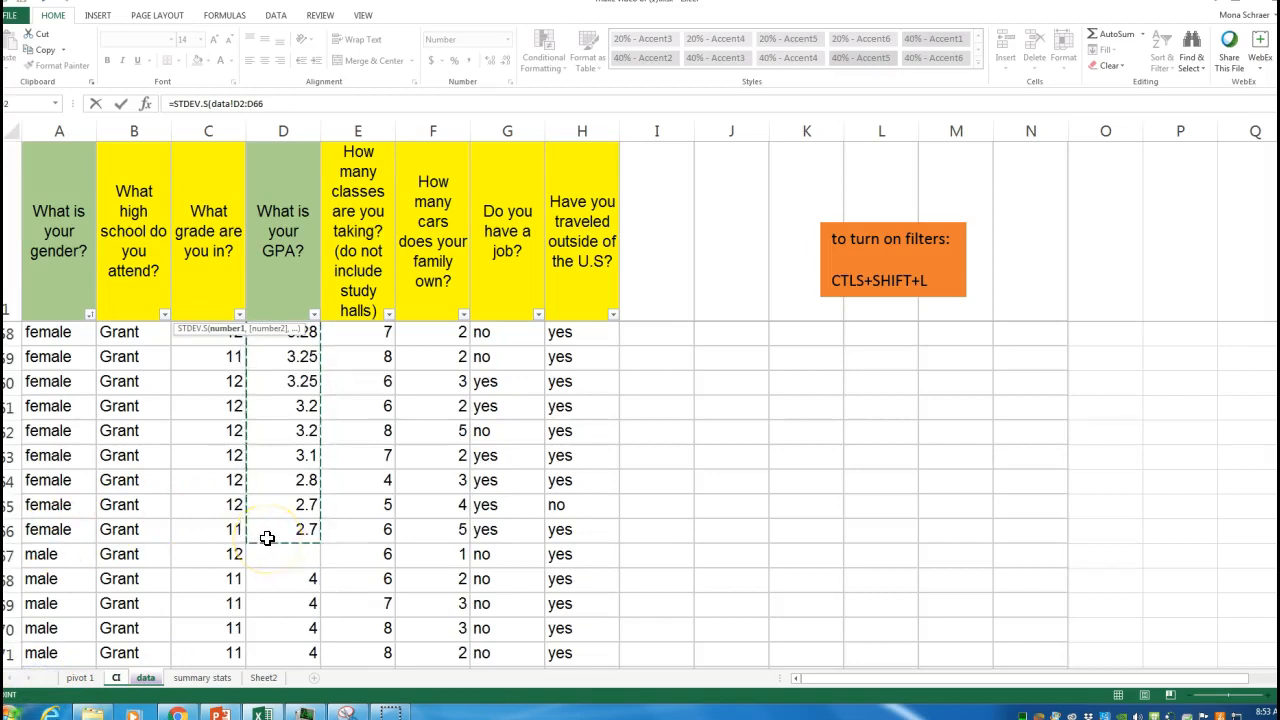
pyautogui.press('Return')
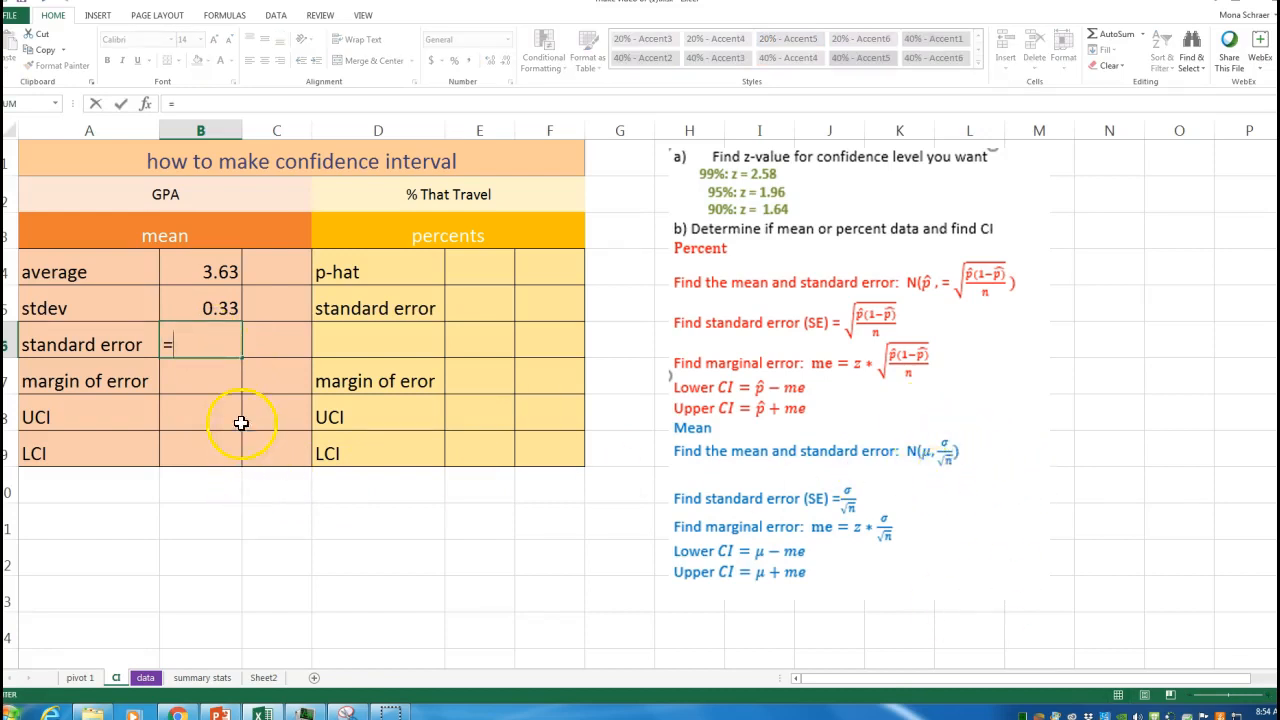
# Step: Compute the standard error in the GPA column as =B5/SQRT(53)
pyautogui.click(214, 311)
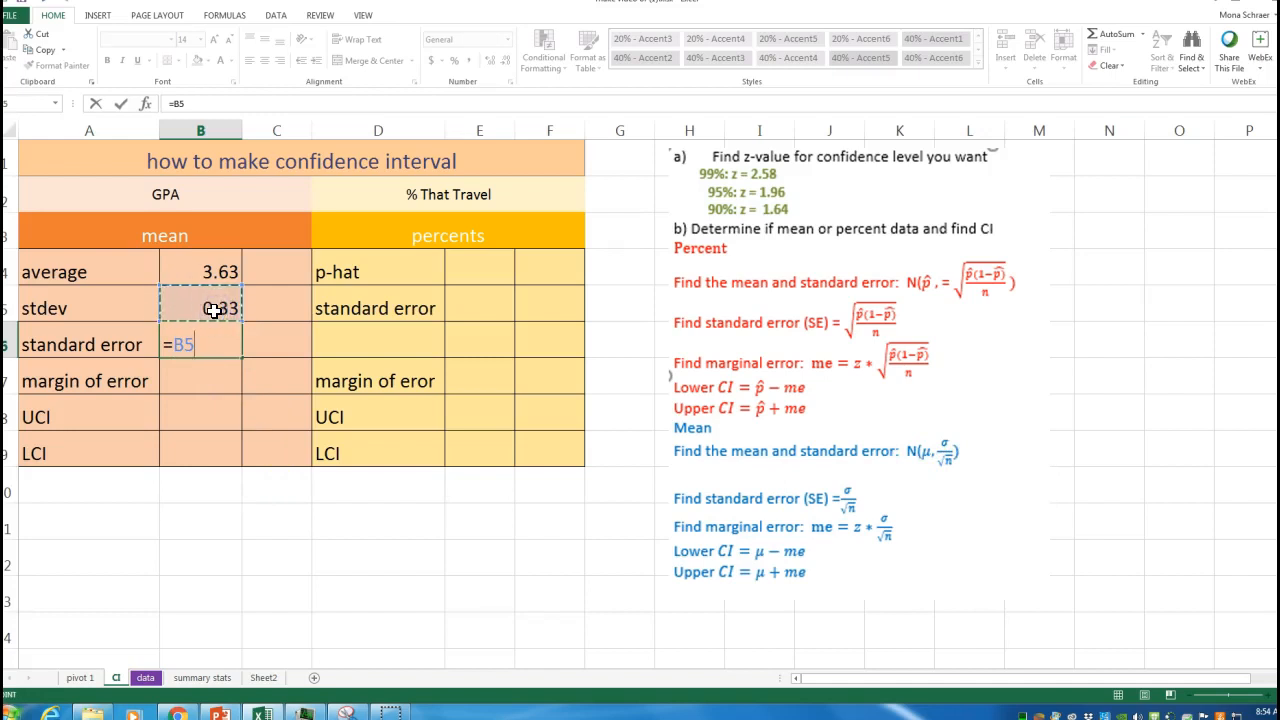
pyautogui.write('/sq')
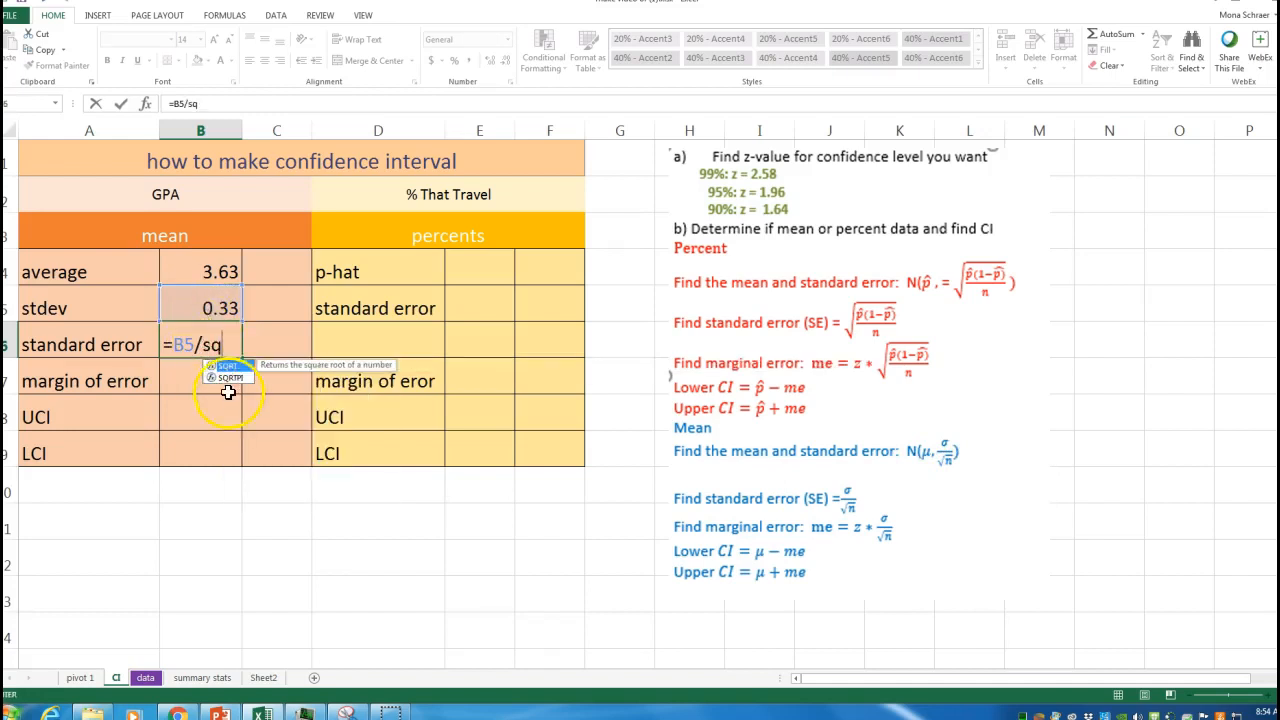
pyautogui.press('Tab')
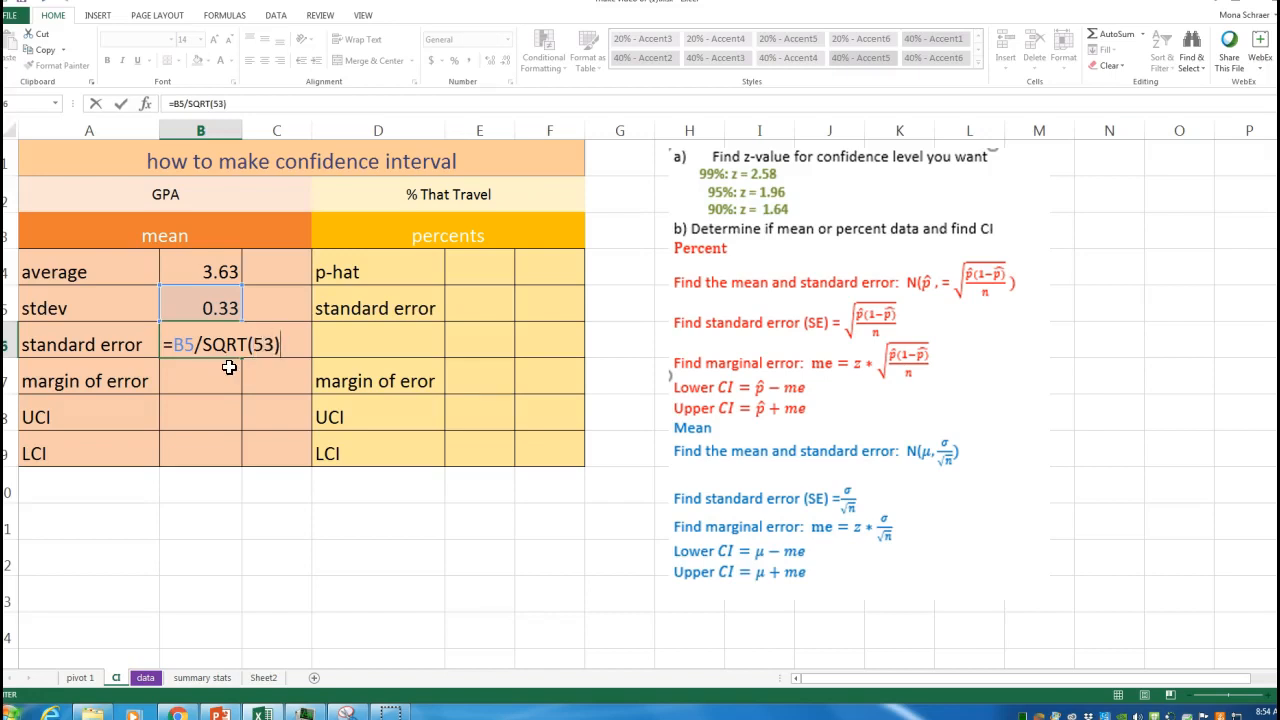
pyautogui.press('Return')
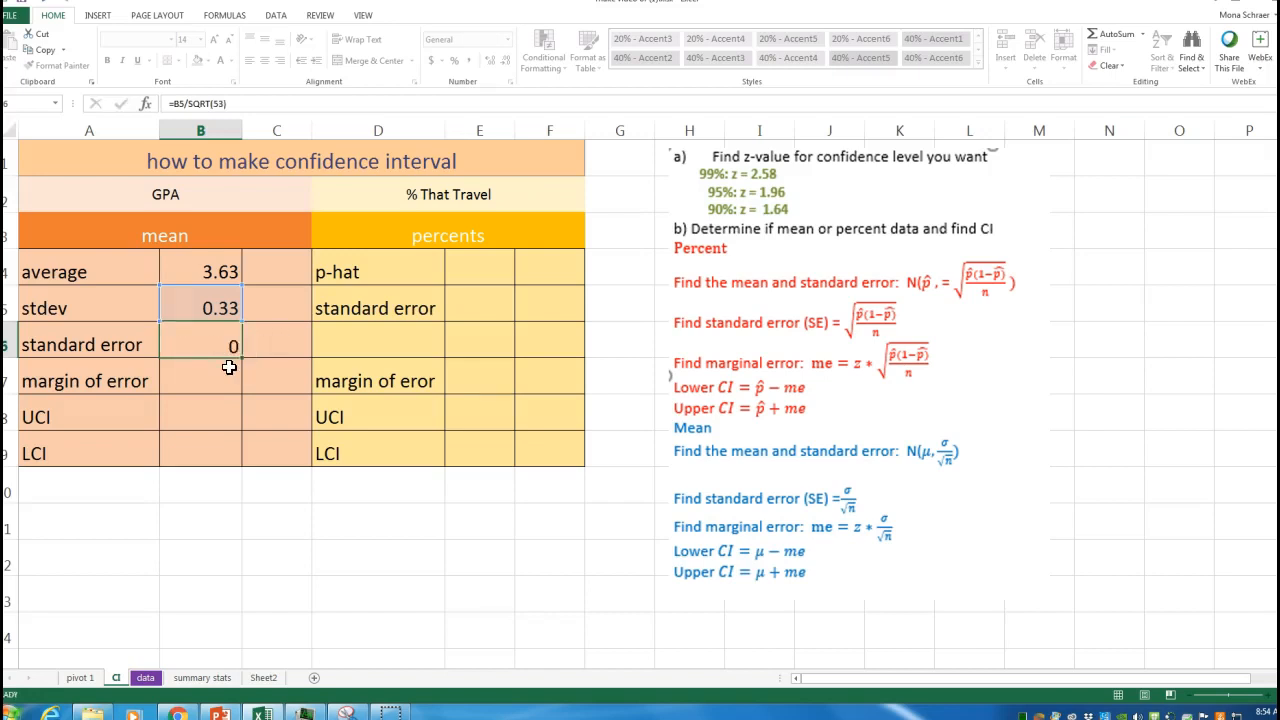
pyautogui.click(231, 341)
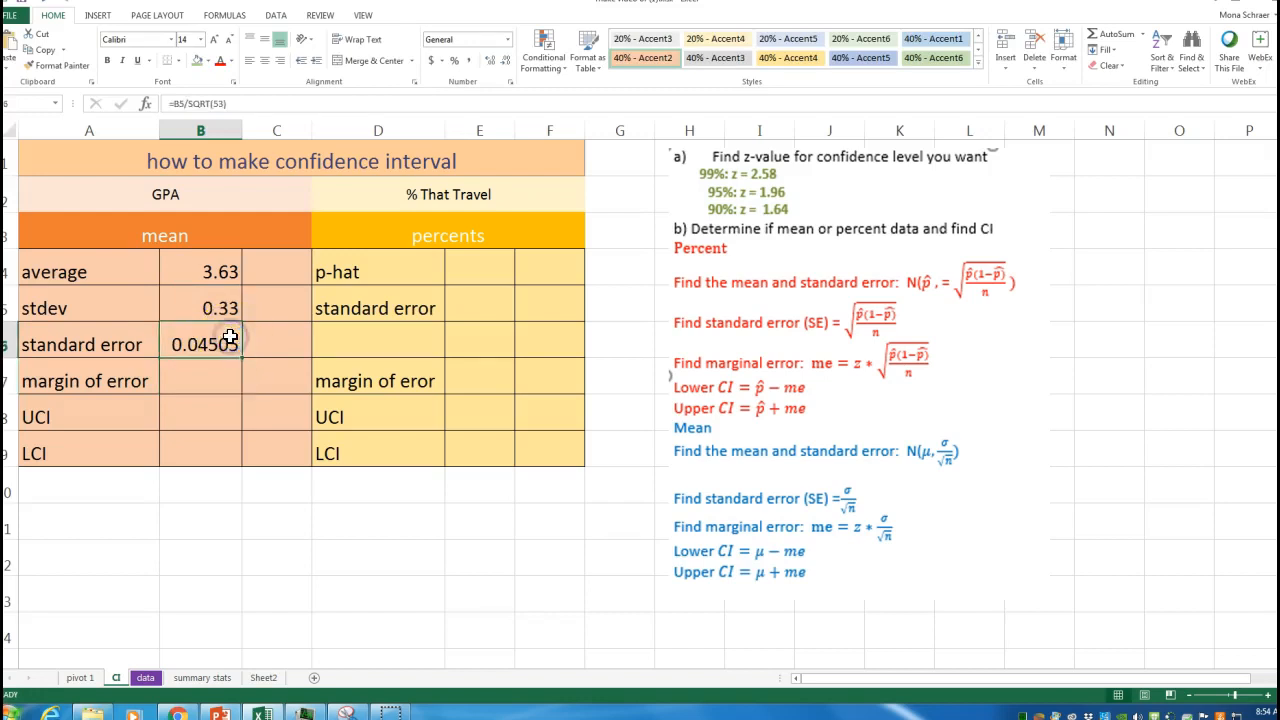
# Step: Compute the margin of error as =1.96*B6 for a 95% confidence level
pyautogui.click(190, 378)
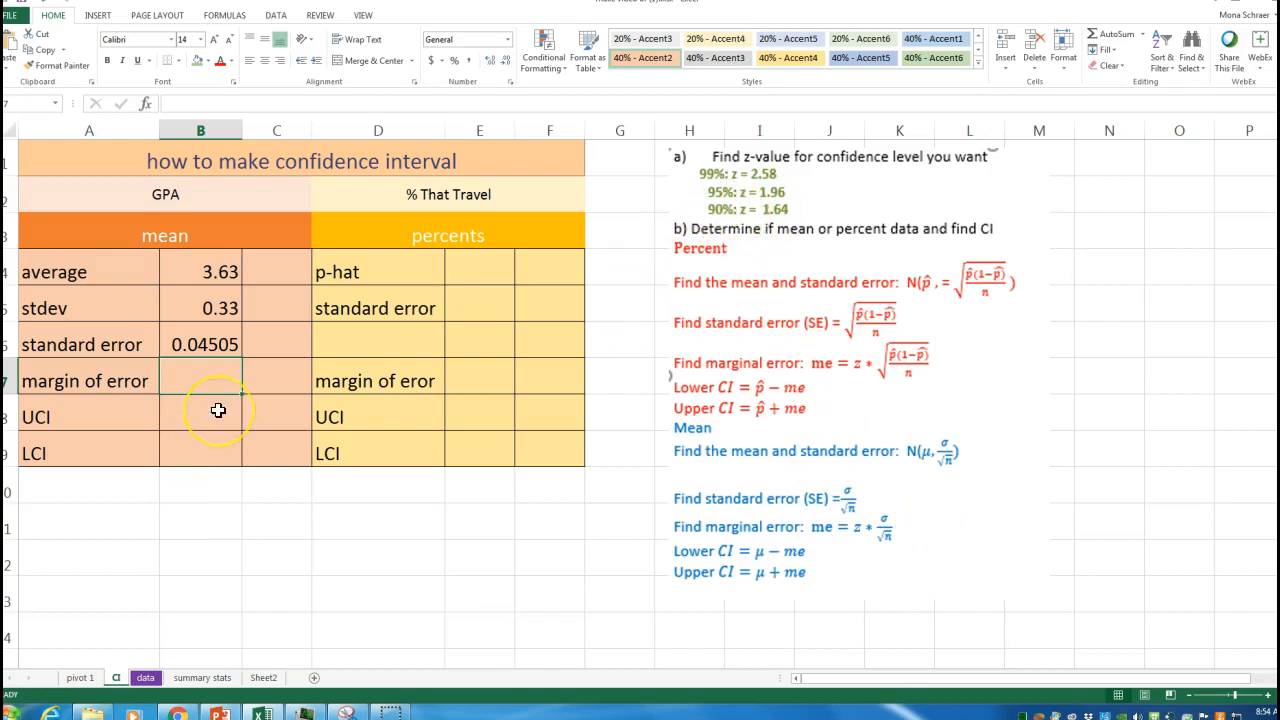
pyautogui.write('=1.96*')
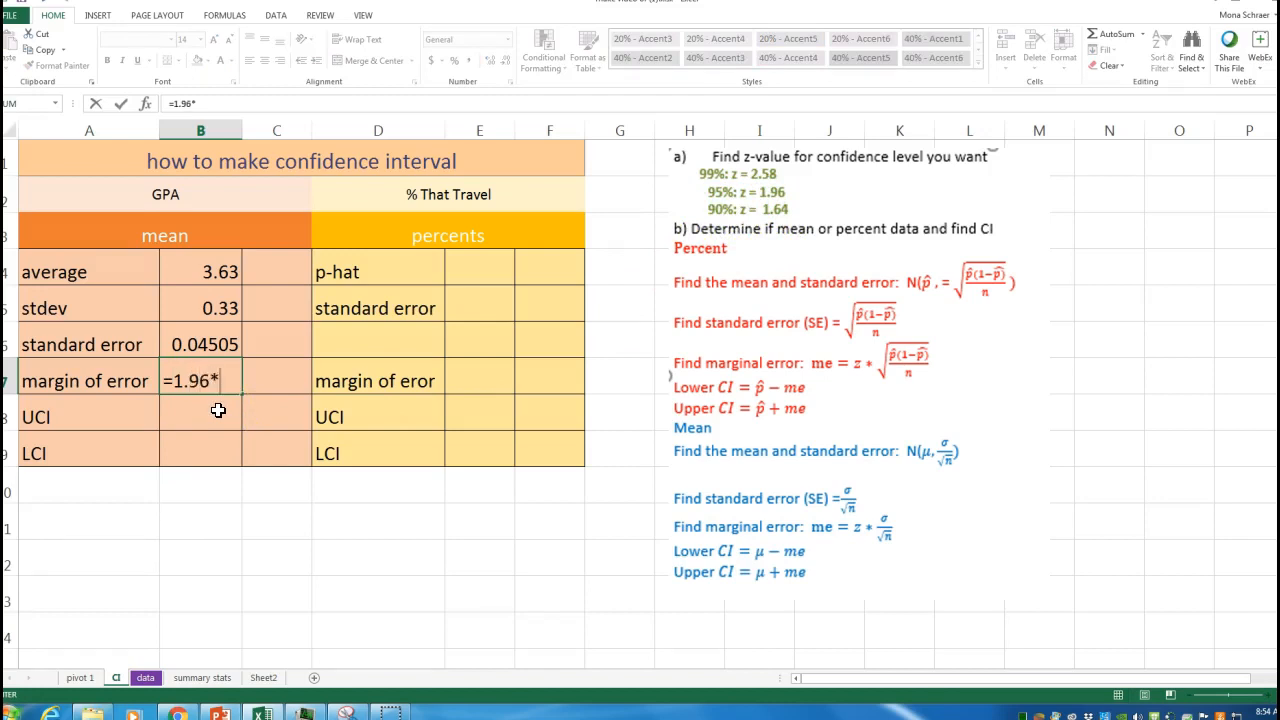
pyautogui.click(181, 345)
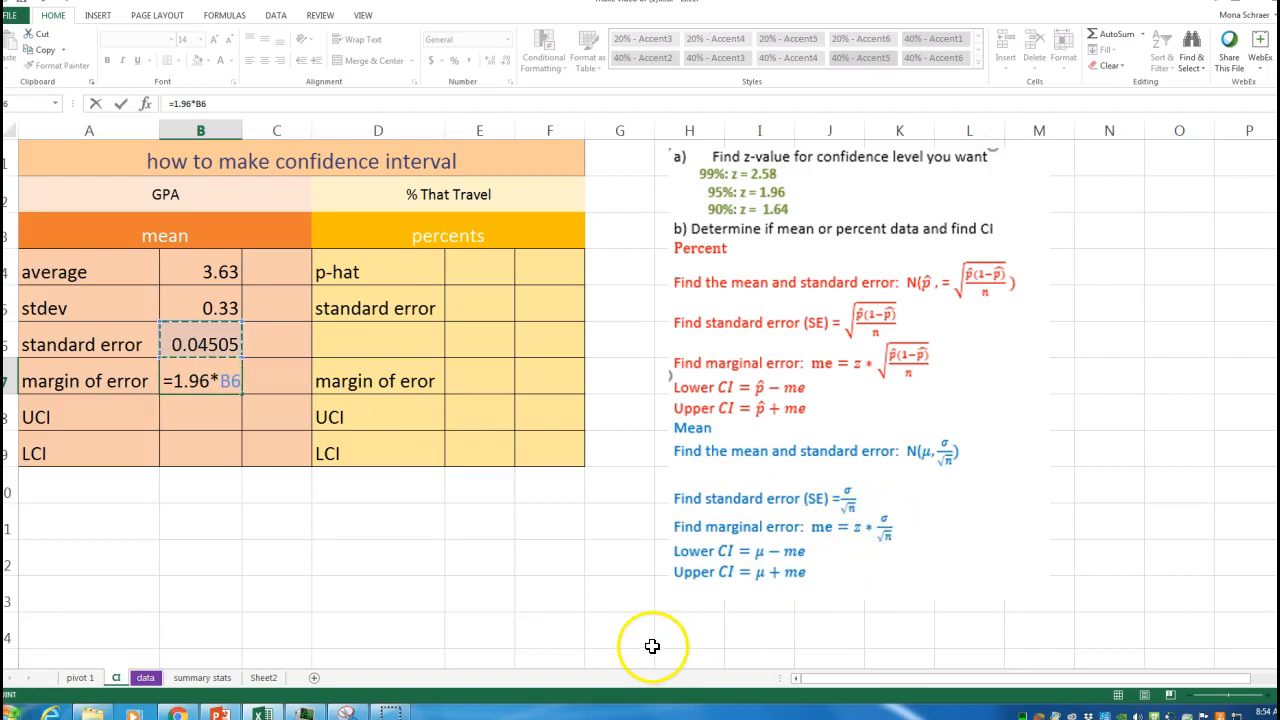
pyautogui.press('Return')
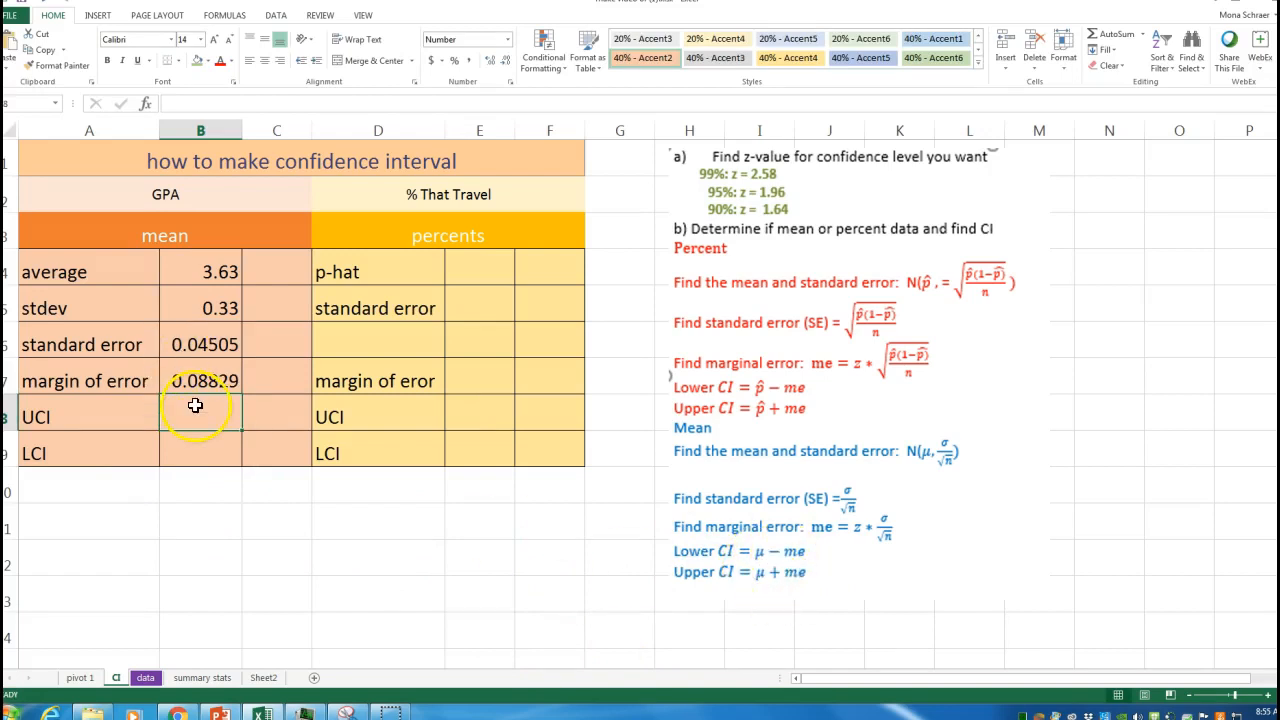
# Step: Compute the upper confidence limit (UCI) as =B4+B7
pyautogui.write('=')
pyautogui.click(204, 280)
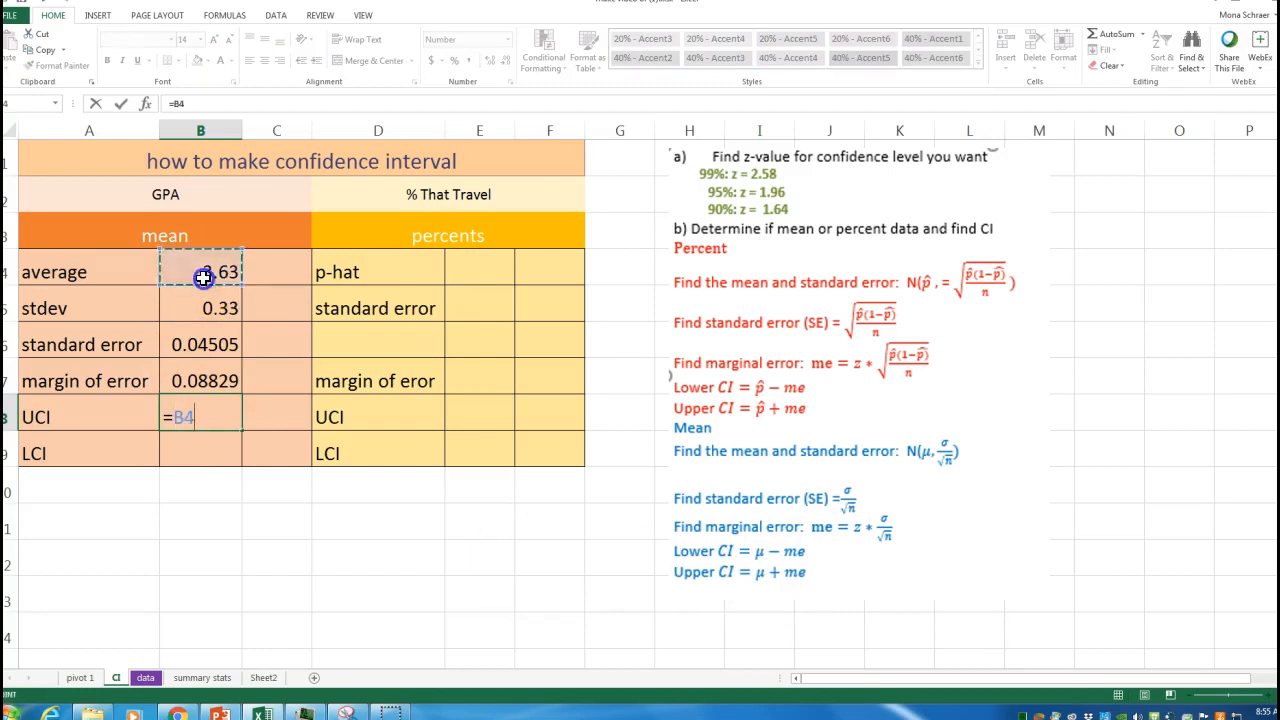
pyautogui.write('+')
pyautogui.click(194, 374)
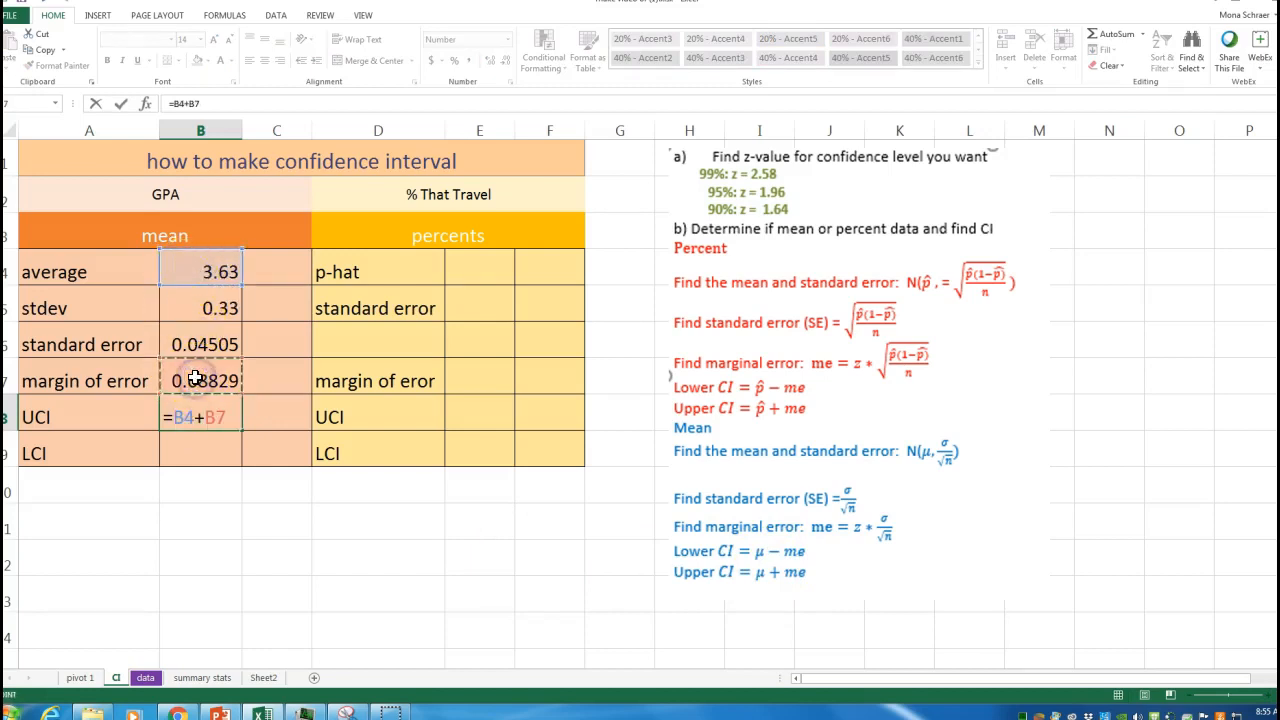
pyautogui.press('Return')
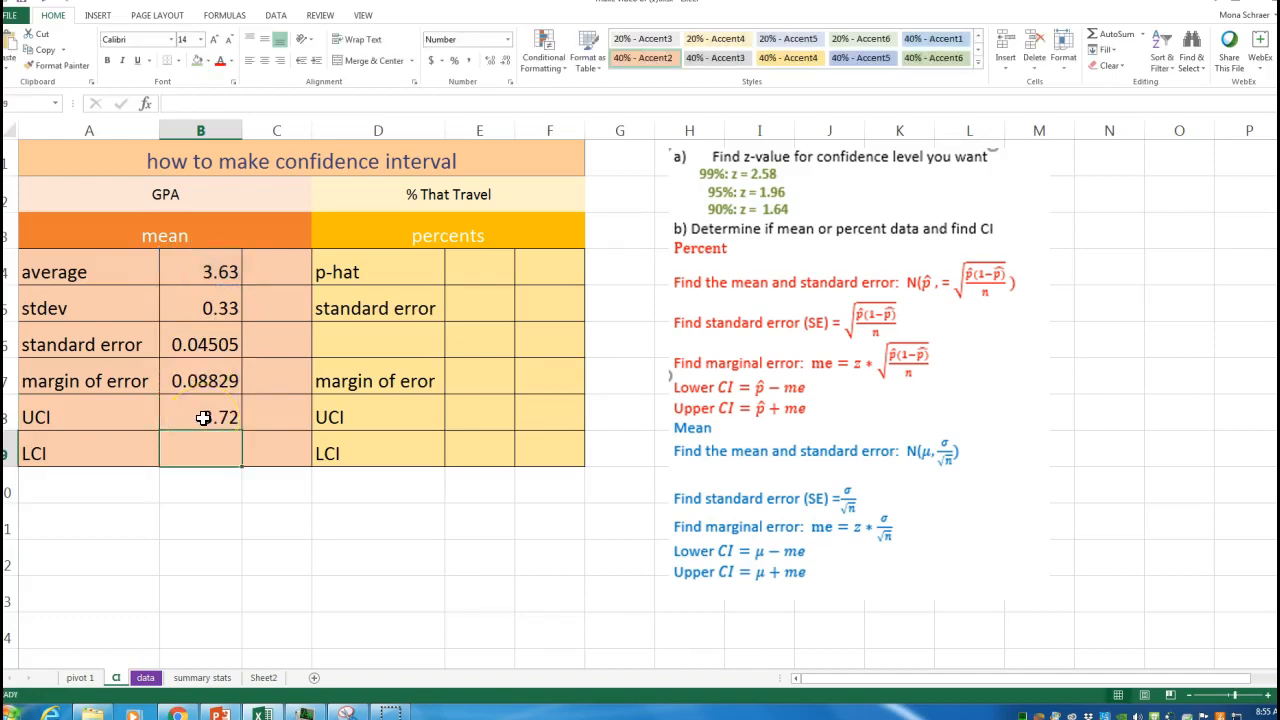
# Step: Compute the lower confidence limit (LCI) as =B4-B7 and paste the 95% confidence statement text box below the table
pyautogui.write('=')
pyautogui.click(185, 265)
pyautogui.write('-')
pyautogui.click(200, 379)
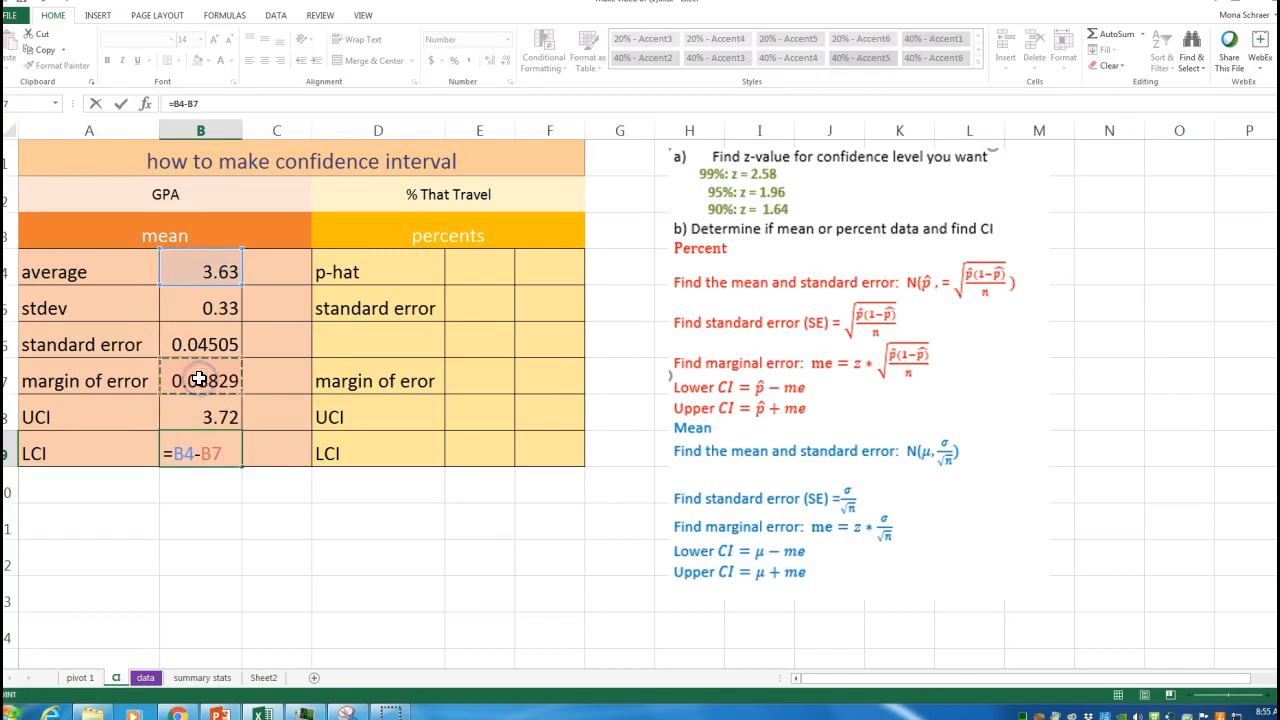
pyautogui.press('Return')
pyautogui.hotkey('ctrl', 'v')
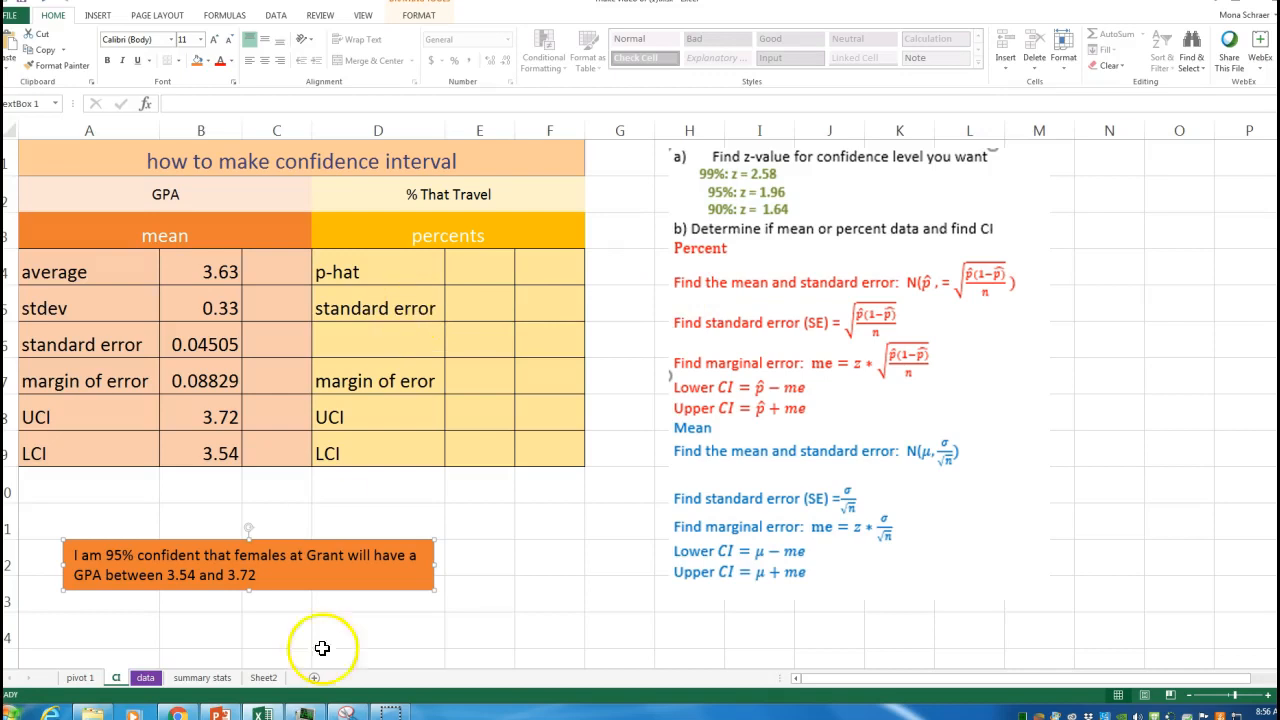
# Step: Check the travel percentage in the pivot chart and enter 0.88 as the p-hat for the percent who travel
pyautogui.click(80, 677)
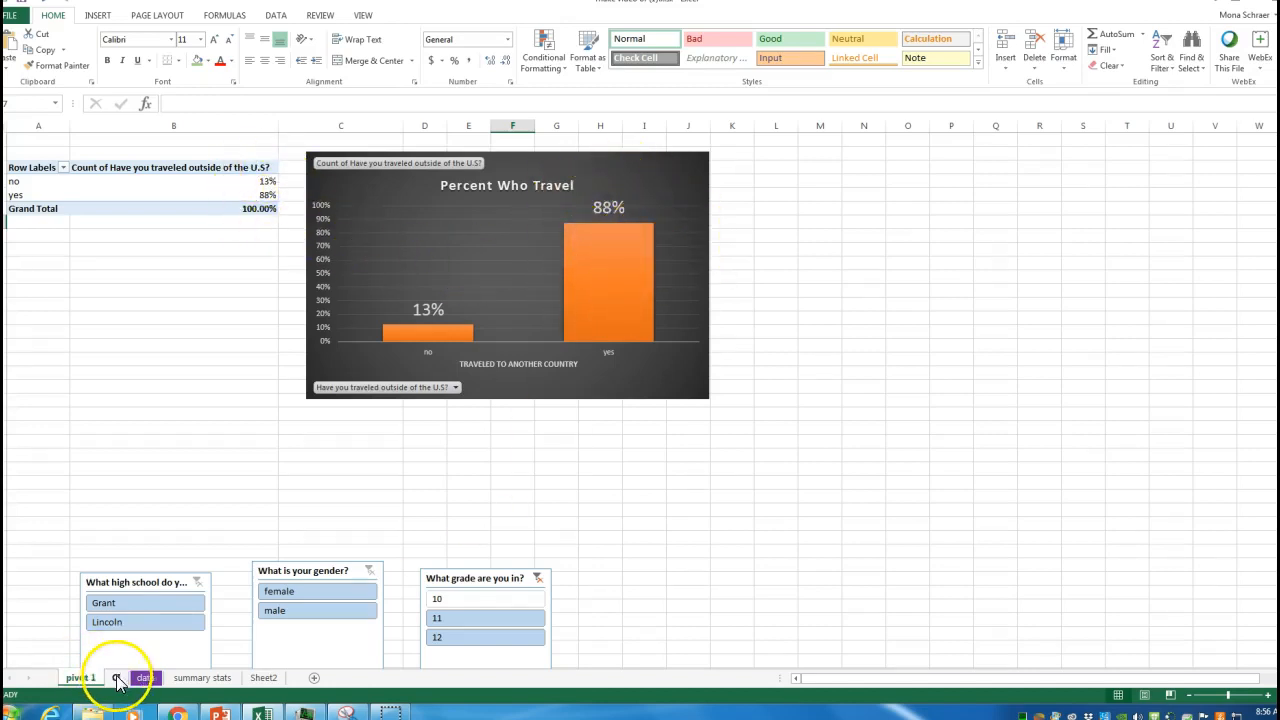
pyautogui.click(116, 678)
pyautogui.click(456, 274)
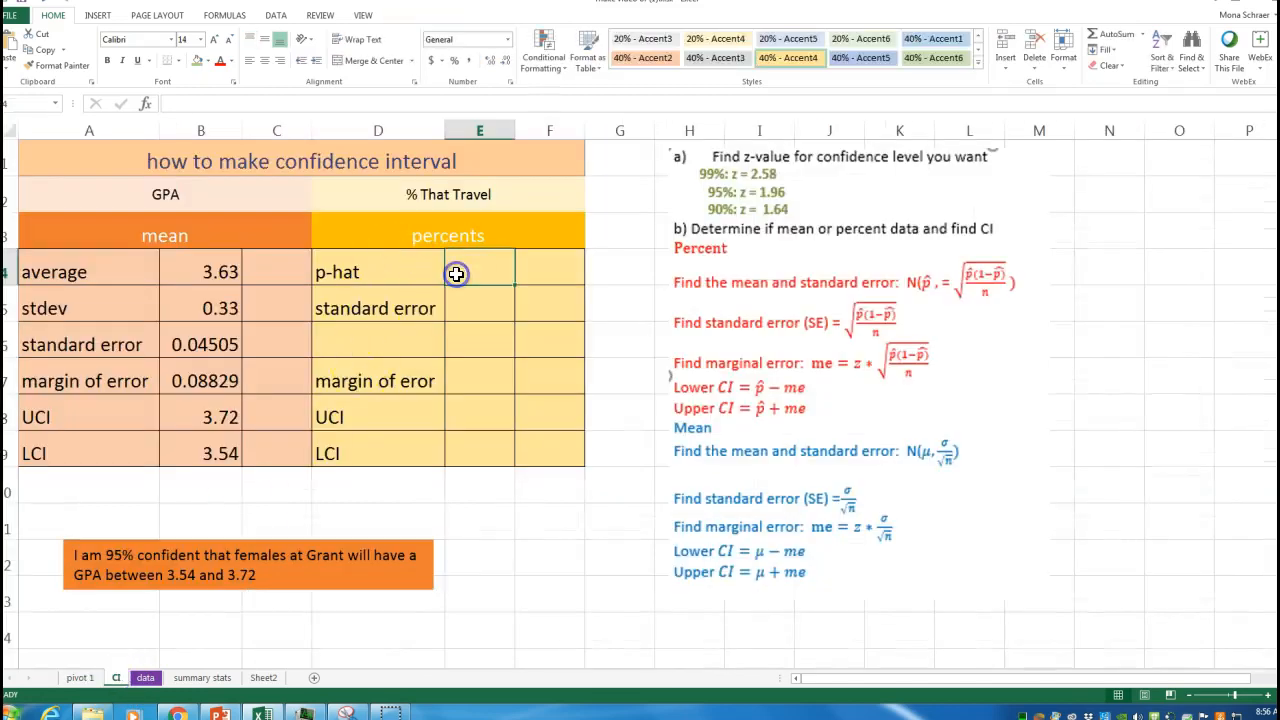
pyautogui.write('.88')
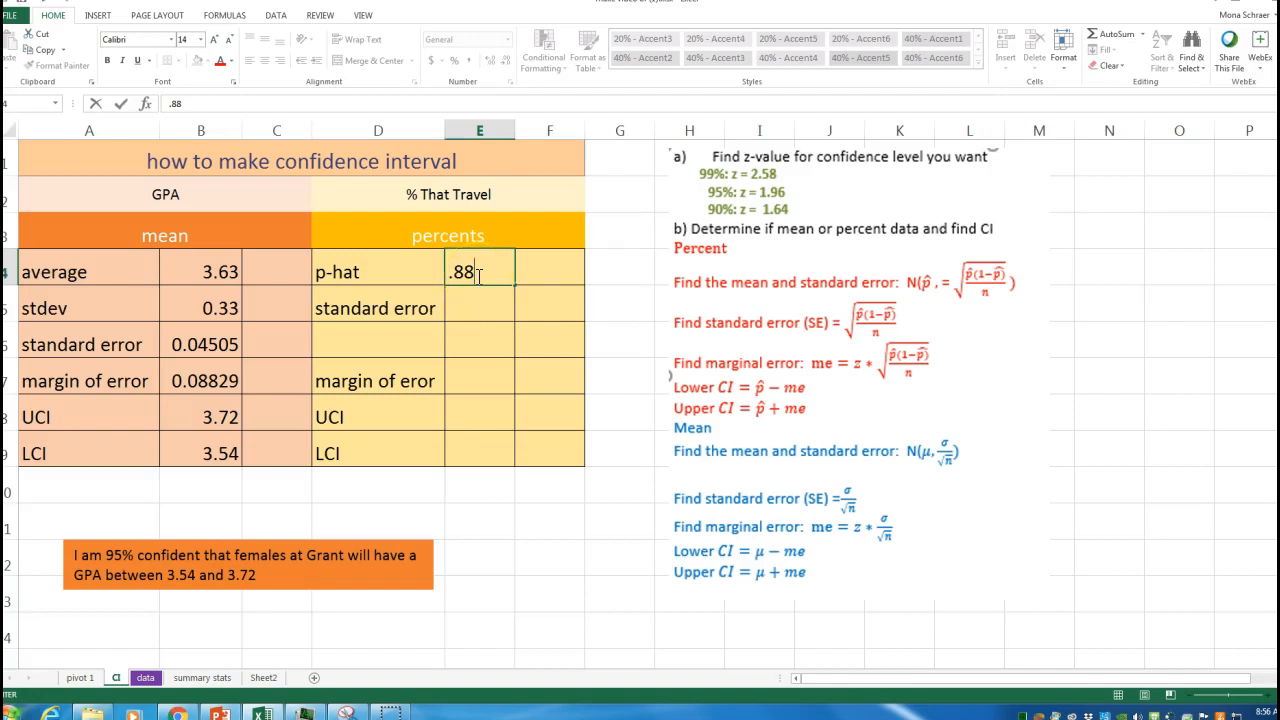
pyautogui.click(447, 268)
pyautogui.click(479, 298)
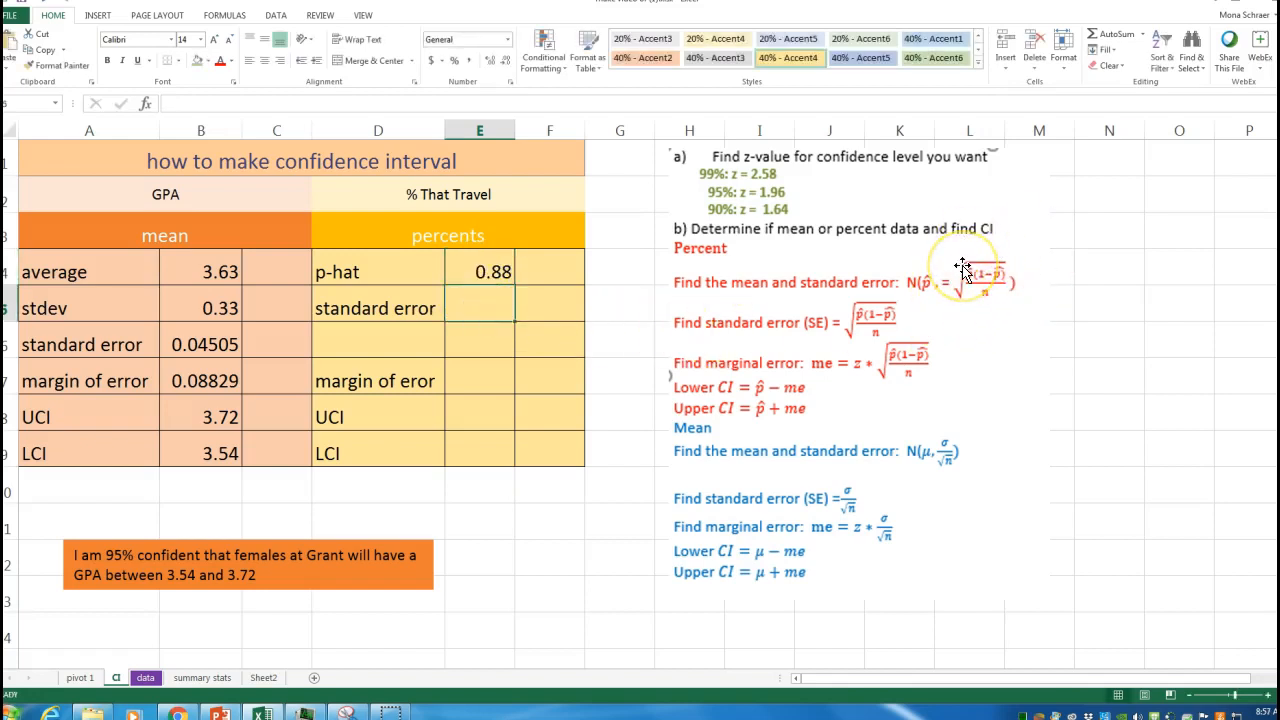
# Step: Compute the standard error for the travel proportion as =SQRT(E4*(1-E4)/123)
pyautogui.write('=sq')
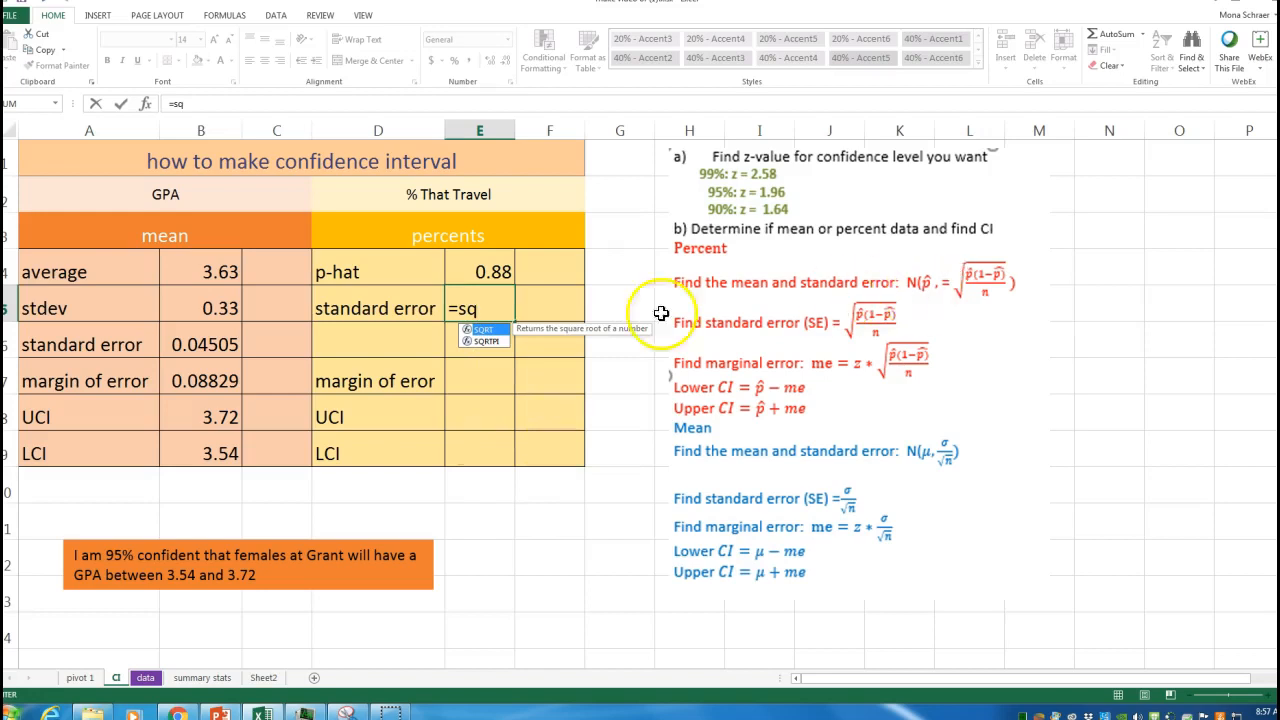
pyautogui.doubleClick(483, 331)
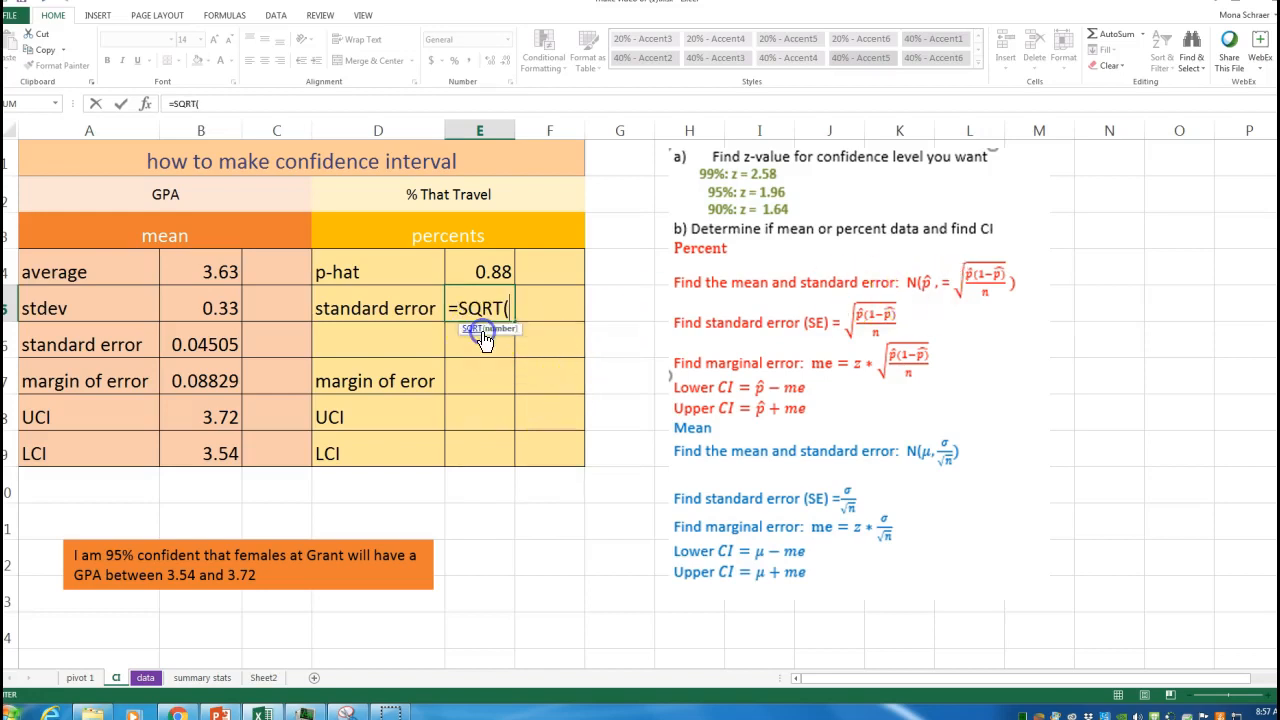
pyautogui.click(483, 270)
pyautogui.write('*')
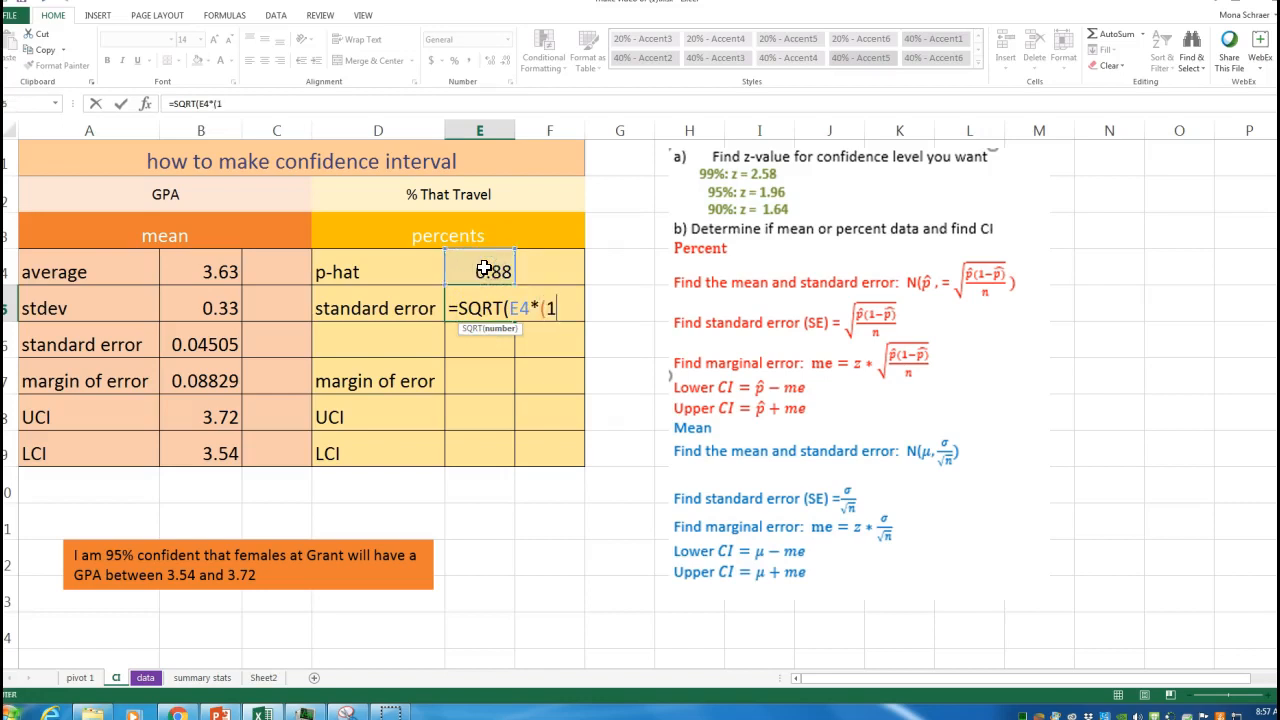
pyautogui.write('(1-')
pyautogui.click(482, 270)
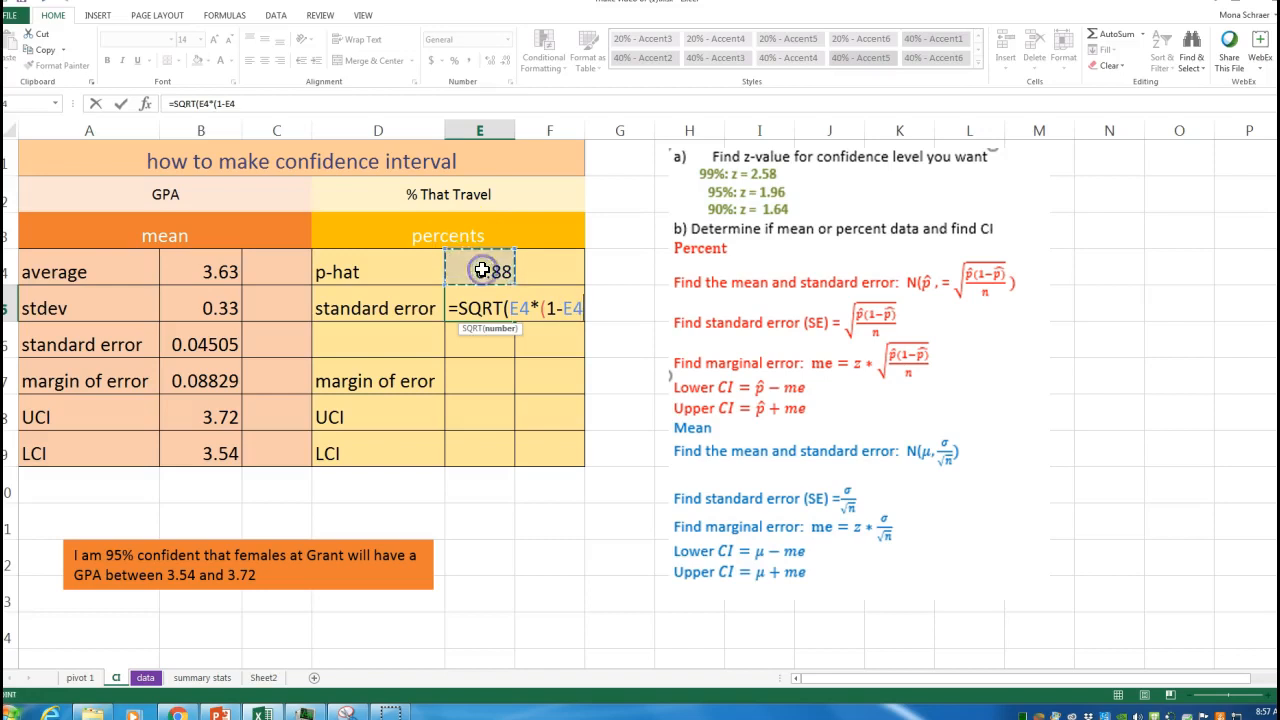
pyautogui.write(')/')
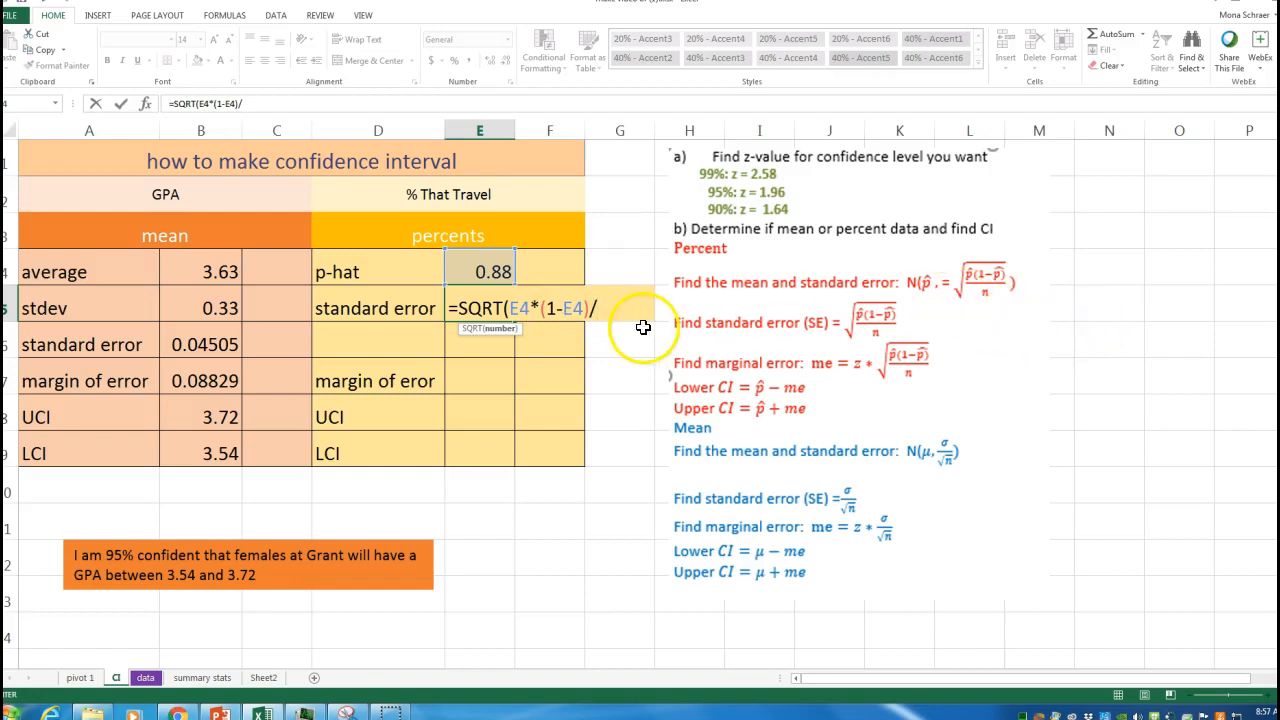
pyautogui.write('123)')
pyautogui.press('Return')
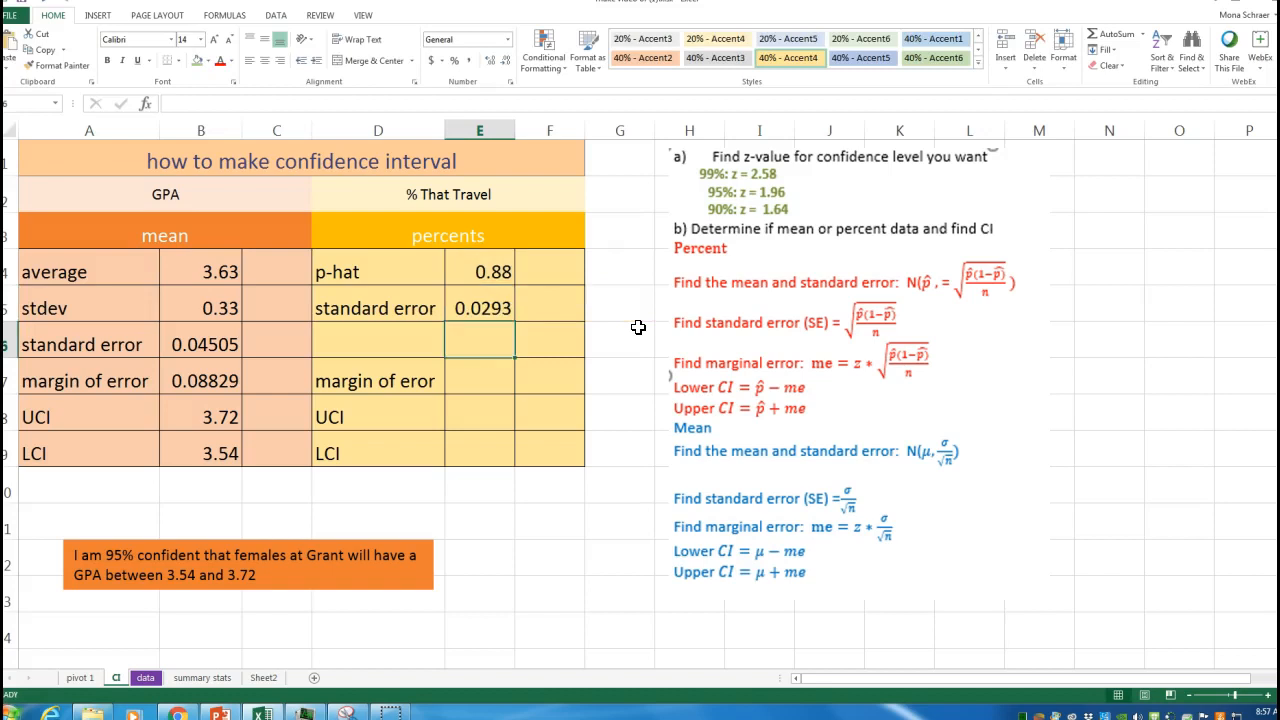
# Step: Compute the travel margin of error as =1.96*E5
pyautogui.click(505, 373)
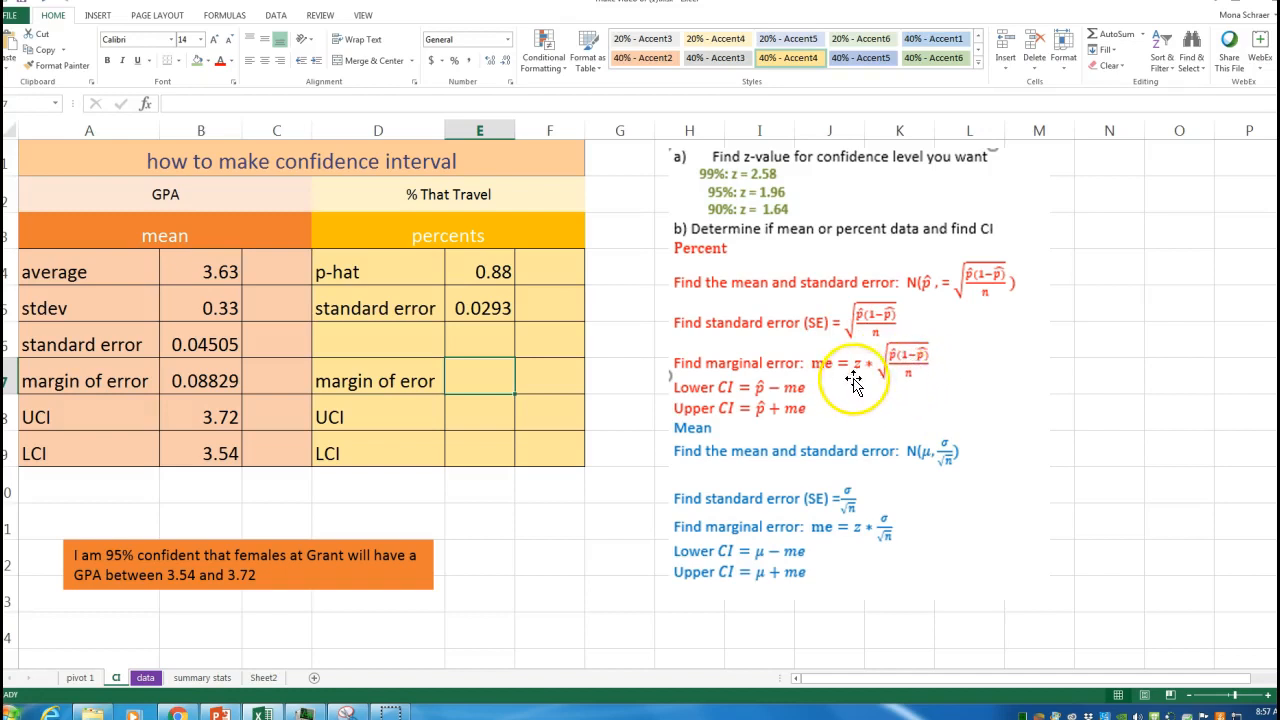
pyautogui.write('=')
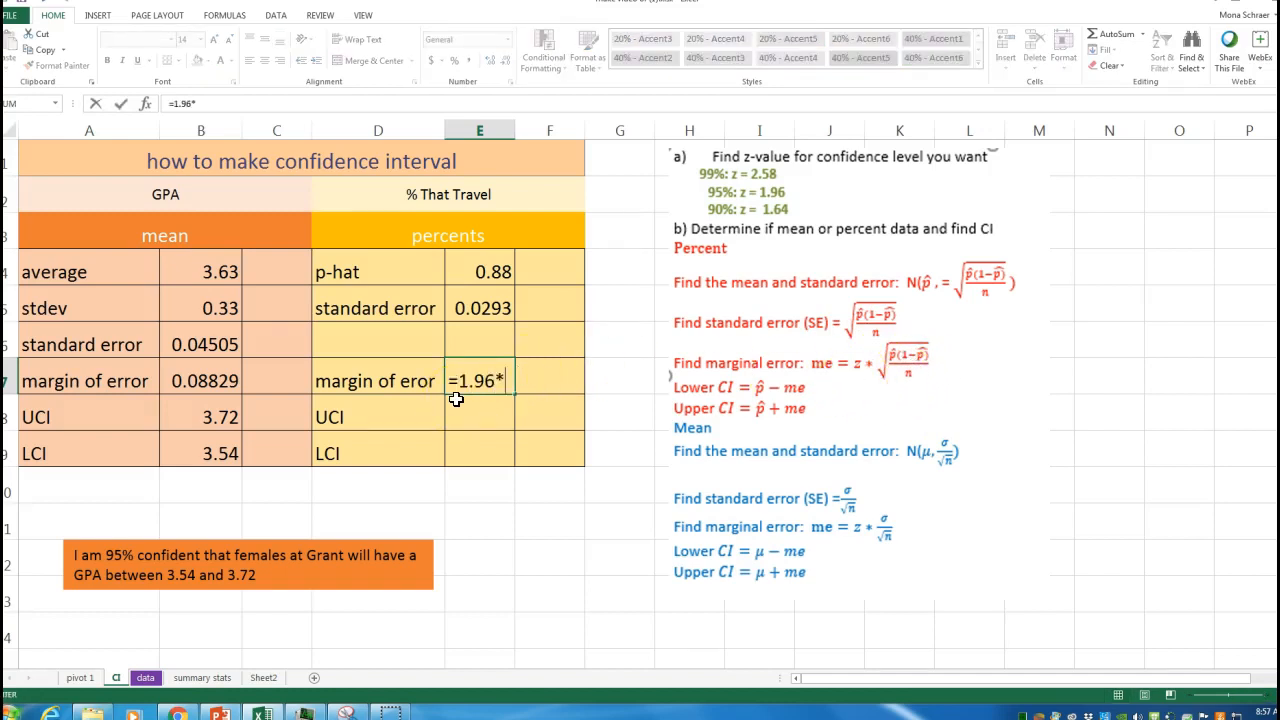
pyautogui.write('1.96*')
pyautogui.click(466, 314)
pyautogui.press('Return')
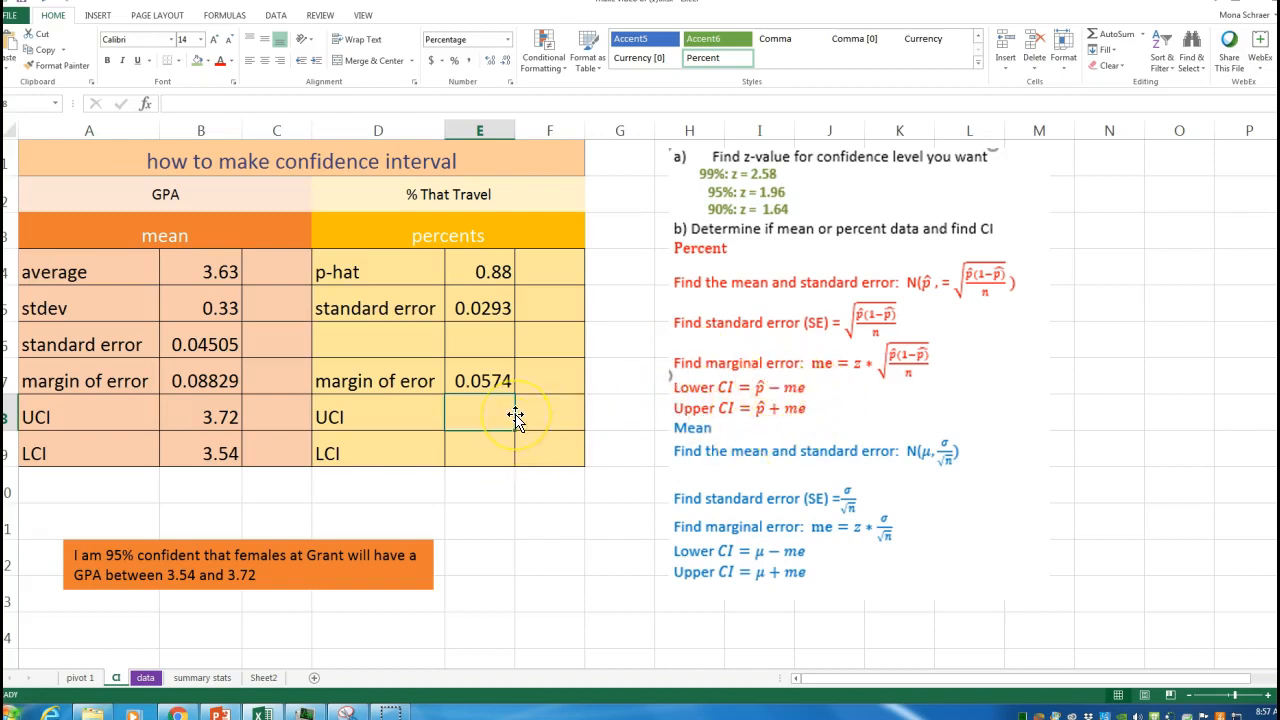
# Step: Compute the upper confidence limit (UCI) for travel as =E4+E7
pyautogui.write('=')
pyautogui.click(497, 279)
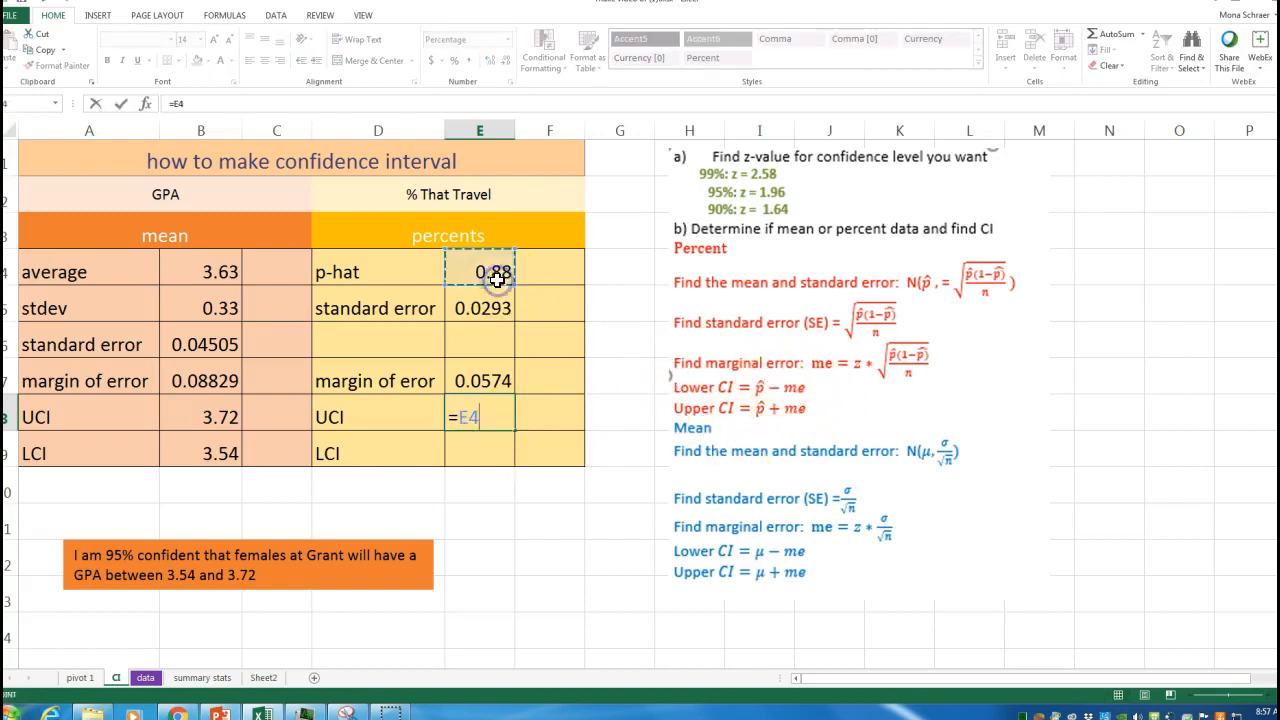
pyautogui.write('+')
pyautogui.click(510, 378)
pyautogui.press('Return')
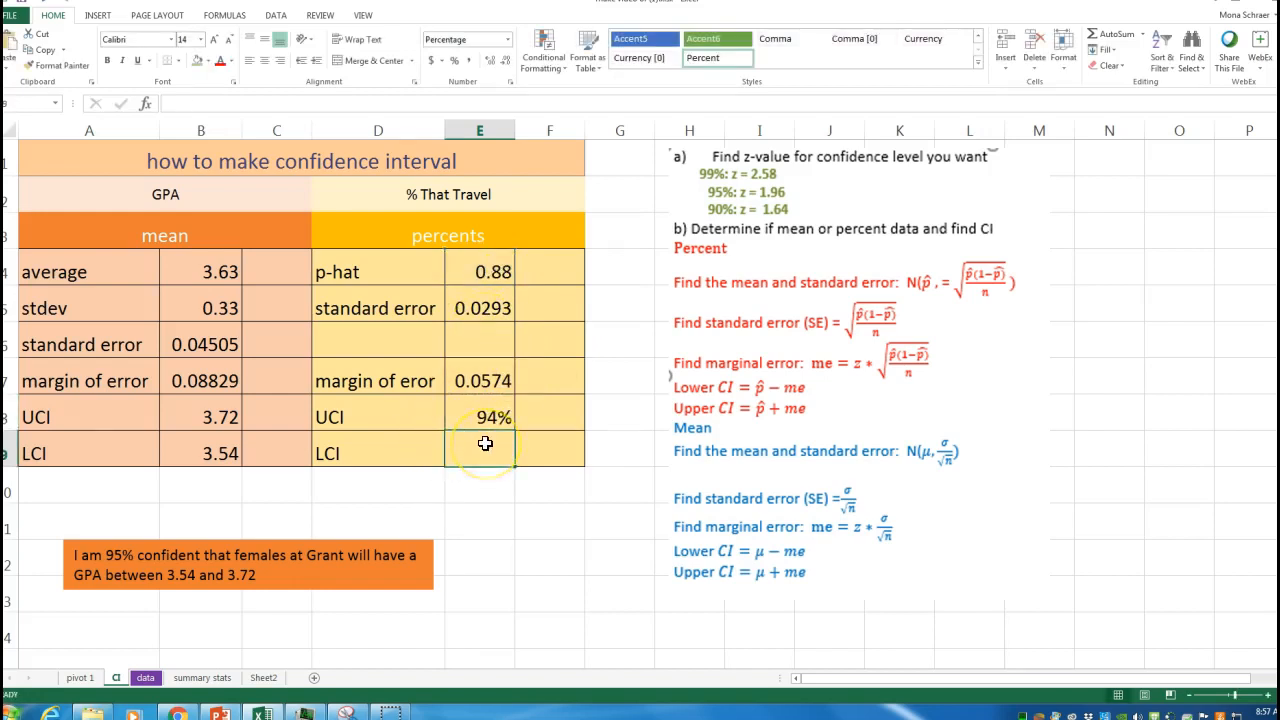
# Step: Compute the lower confidence limit (LCI) for travel as =E4-E7
pyautogui.write('=')
pyautogui.click(497, 270)
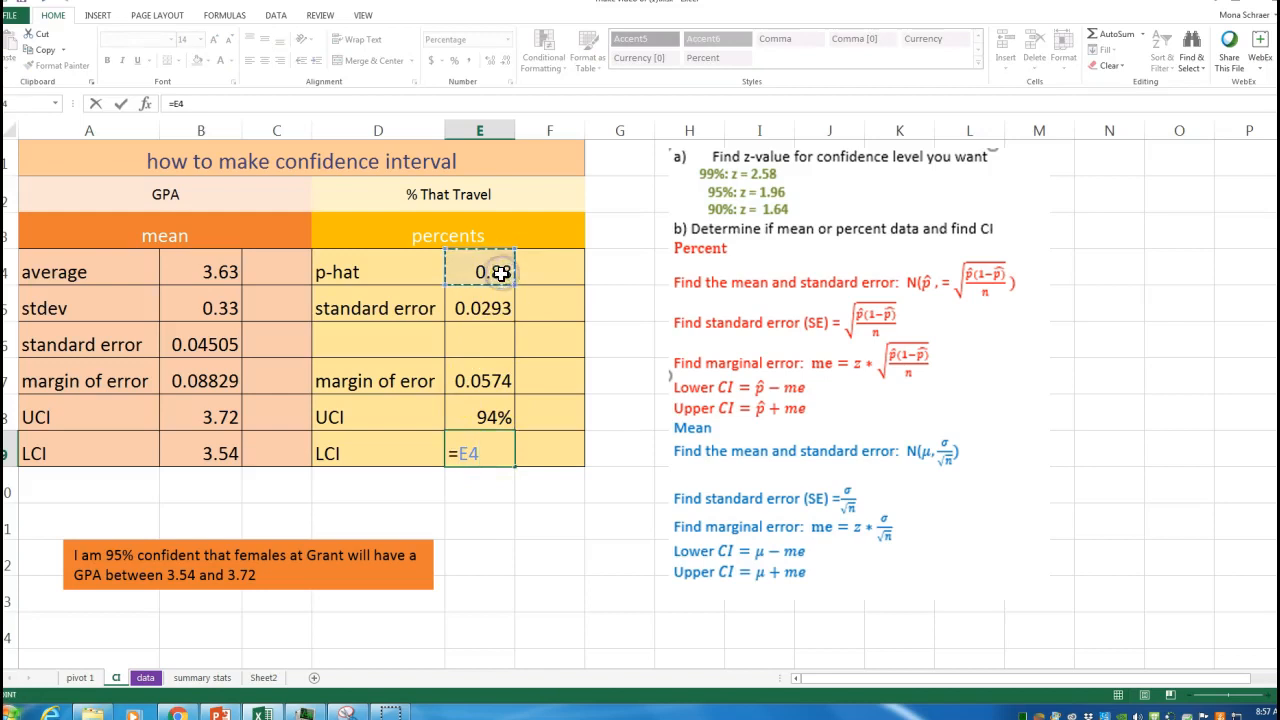
pyautogui.write('-')
pyautogui.click(483, 378)
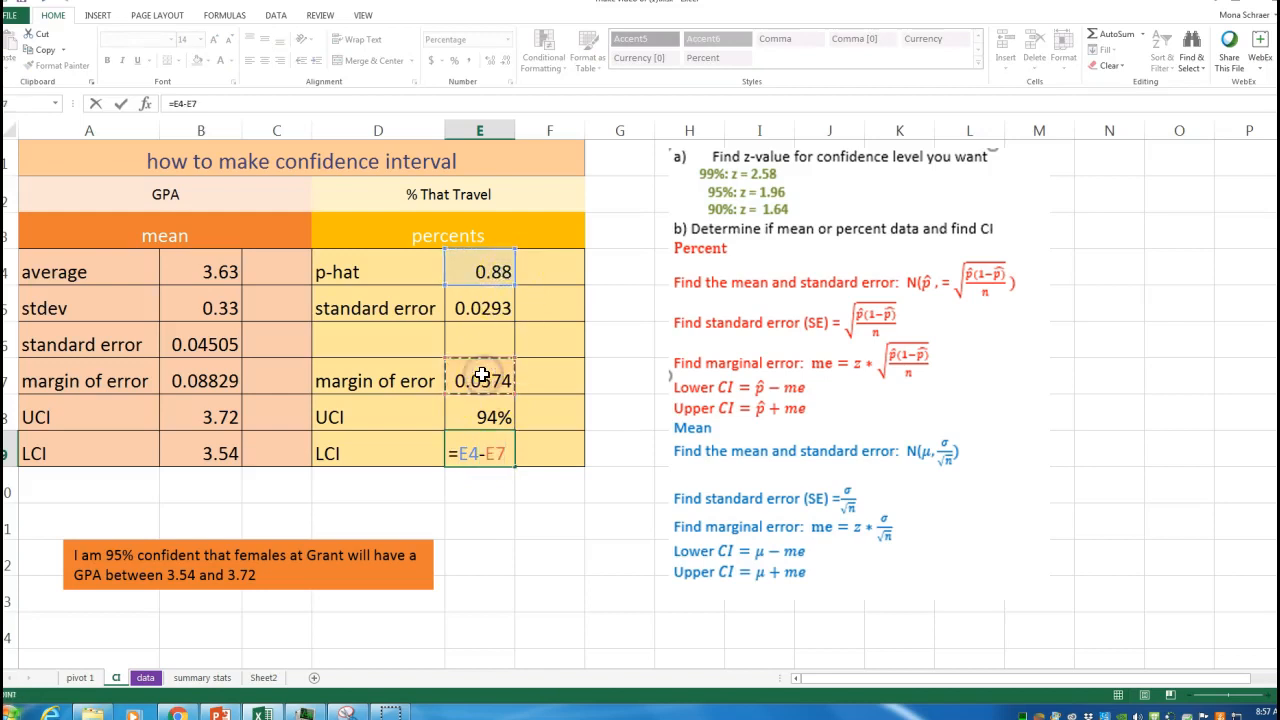
pyautogui.press('Return')
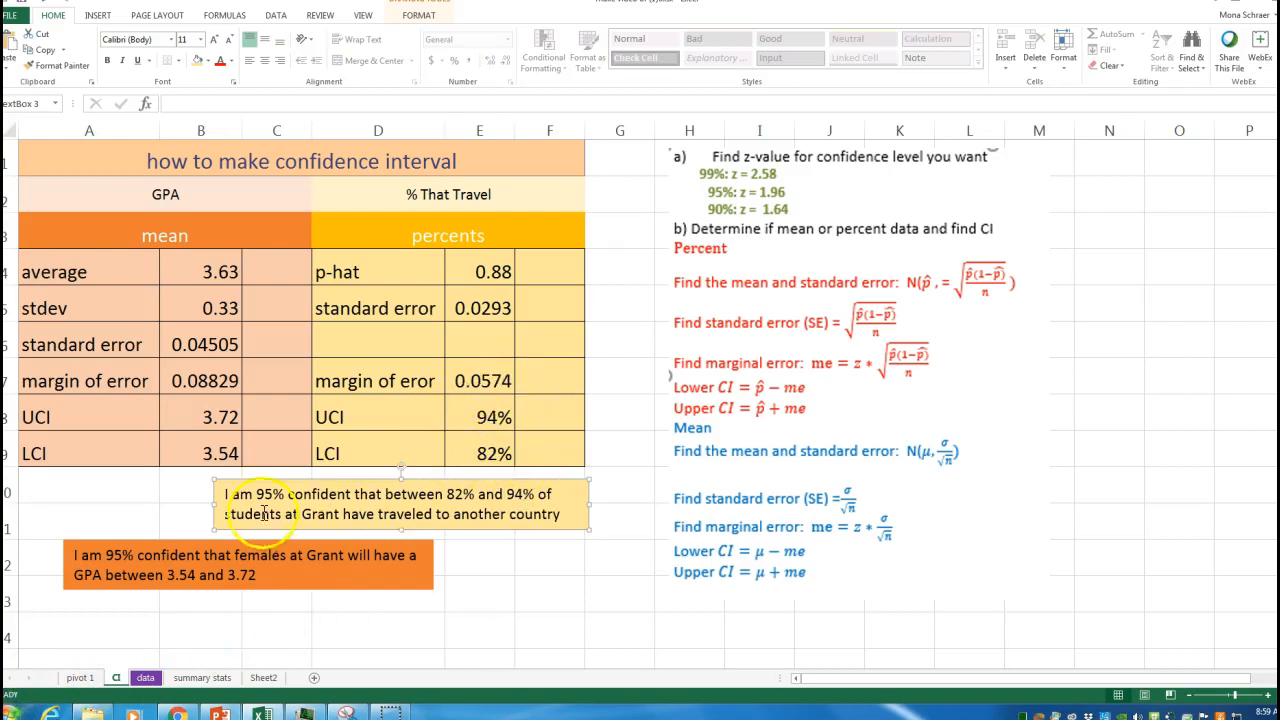
pyautogui.click(452, 572)
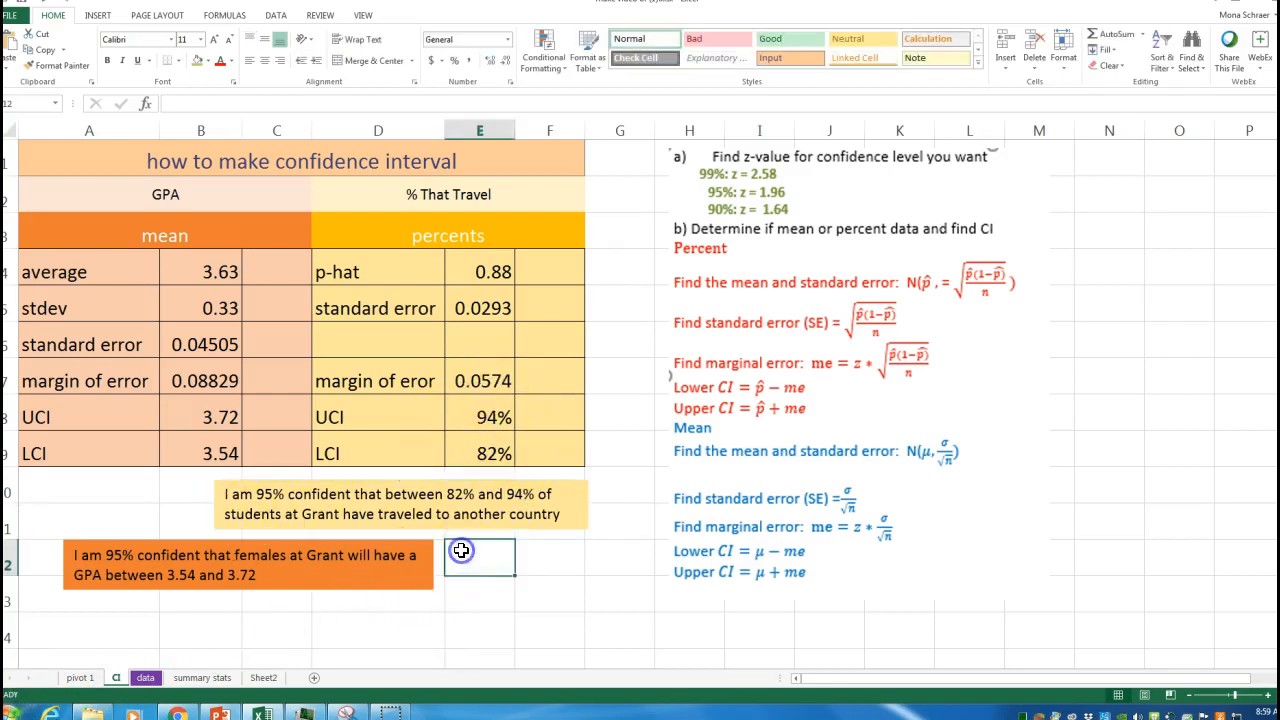